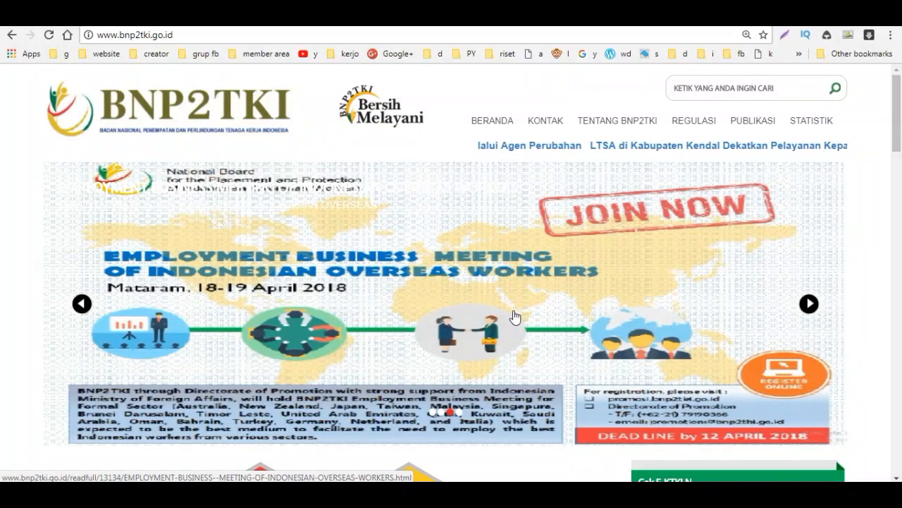
Step: Subscribe to the YouTube channel and save its bell setting as All notifications
{"action": "scroll", "coordinate": [515, 318], "scroll_direction": "down", "scroll_amount": 1}
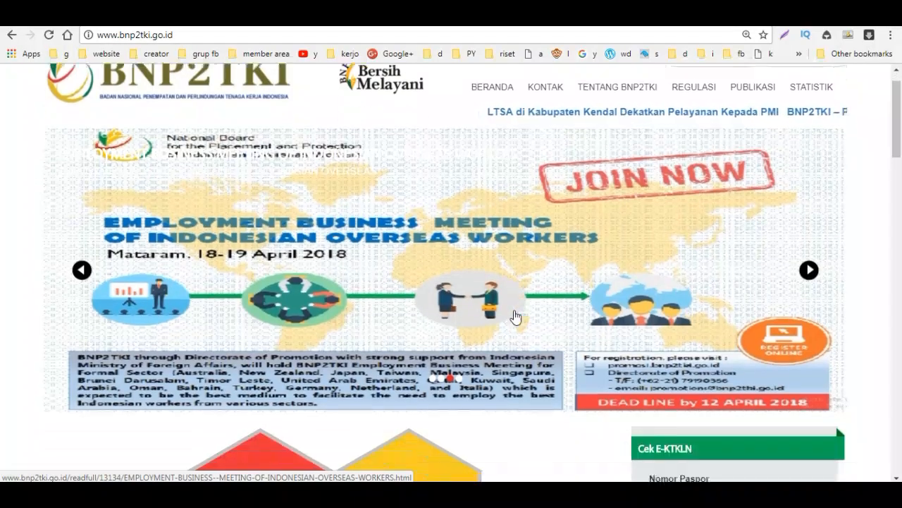
{"action": "scroll", "coordinate": [516, 317], "scroll_direction": "down", "scroll_amount": 1}
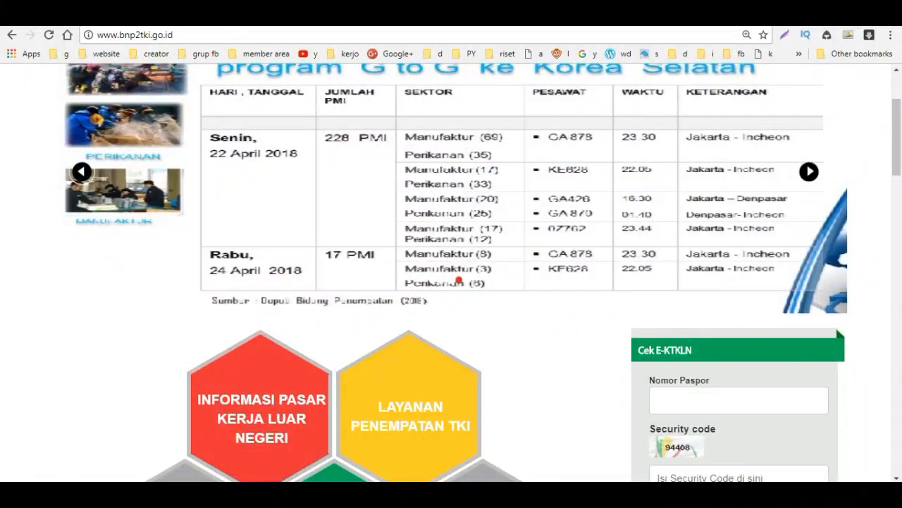
{"action": "scroll", "coordinate": [479, 366], "scroll_direction": "up", "scroll_amount": 2}
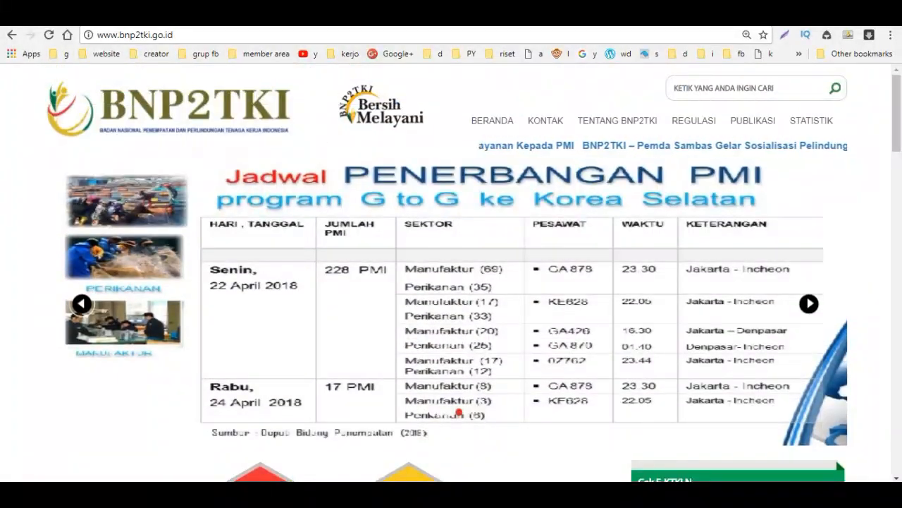
{"action": "mouse_move", "coordinate": [468, 493]}
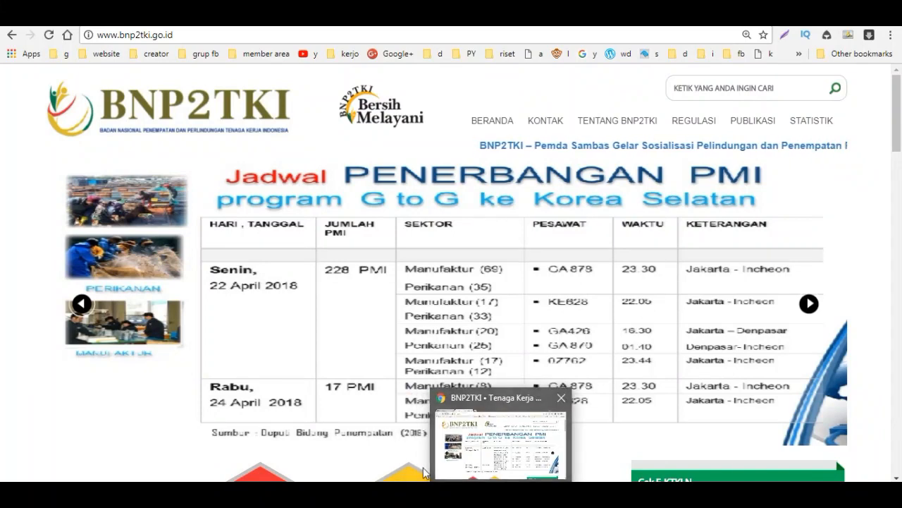
{"action": "left_click", "coordinate": [479, 493]}
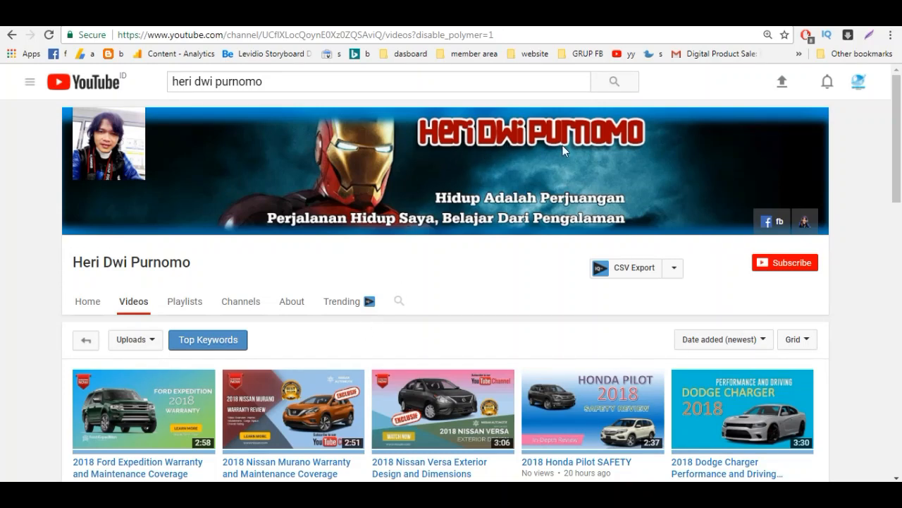
{"action": "left_click", "coordinate": [781, 269]}
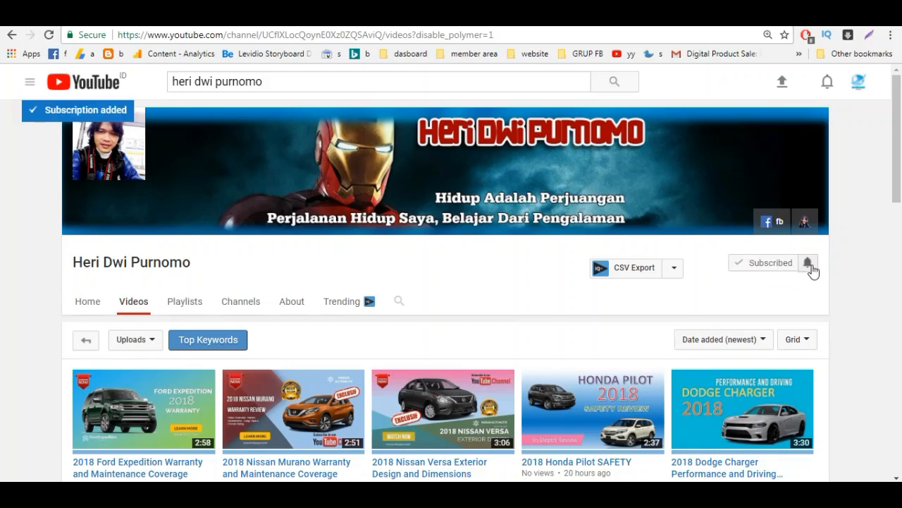
{"action": "left_click", "coordinate": [812, 266]}
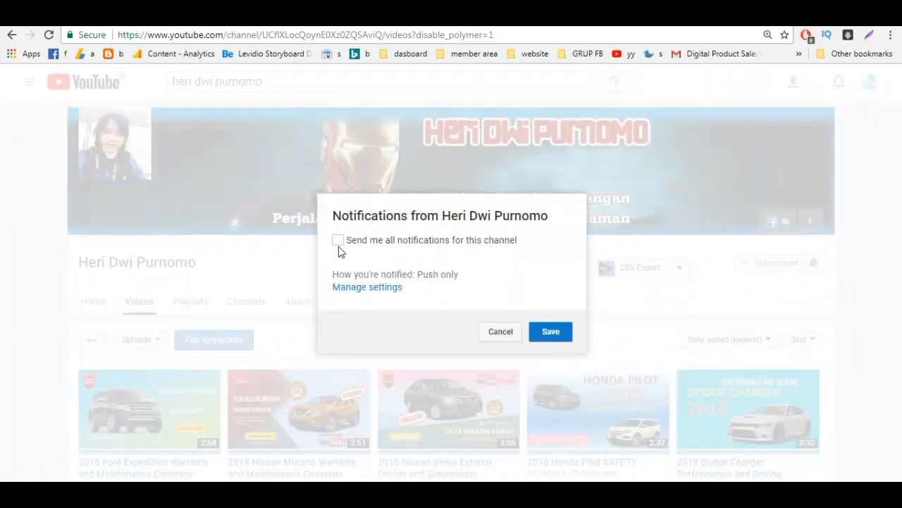
{"action": "left_click", "coordinate": [338, 240]}
{"action": "left_click", "coordinate": [545, 334]}
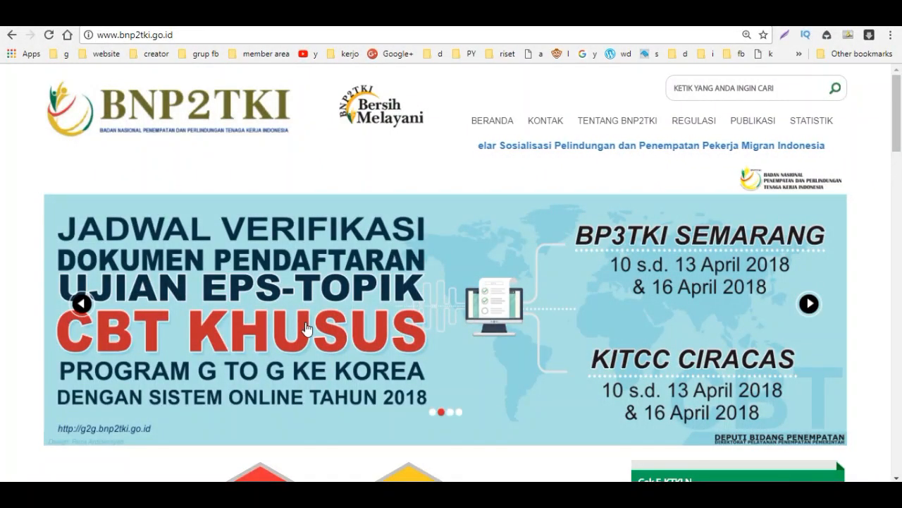
Step: Open 'Pengumuman' under the Korea logo in the PROGRAM G TO G section
{"action": "scroll", "coordinate": [331, 367], "scroll_direction": "down", "scroll_amount": 6}
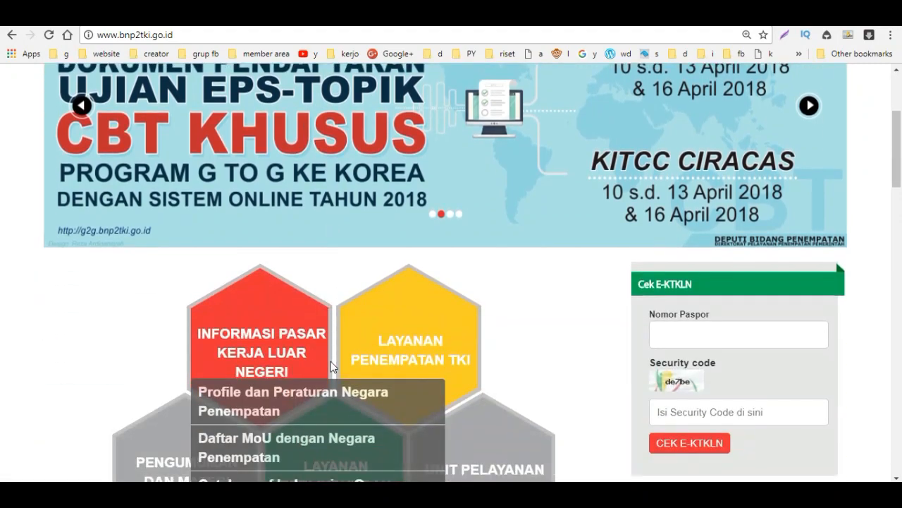
{"action": "scroll", "coordinate": [331, 365], "scroll_direction": "down", "scroll_amount": 11}
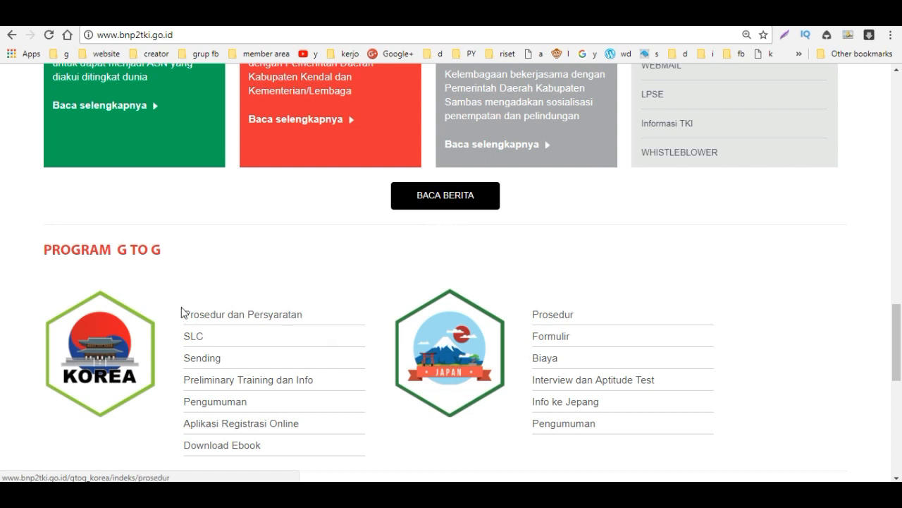
{"action": "left_click", "coordinate": [201, 407]}
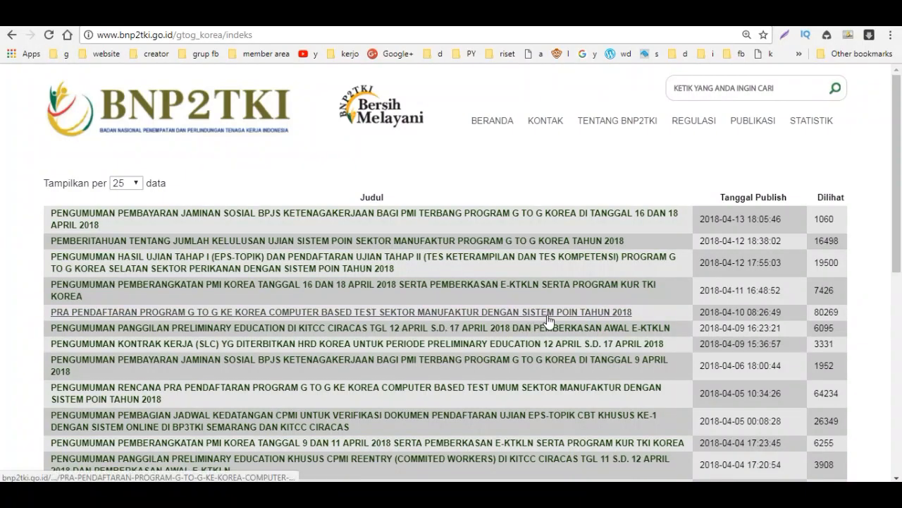
Step: Open the 'PRA PENDAFTARAN PROGRAM G TO G KE KOREA' announcement and read down to section F
{"action": "left_click", "coordinate": [271, 312]}
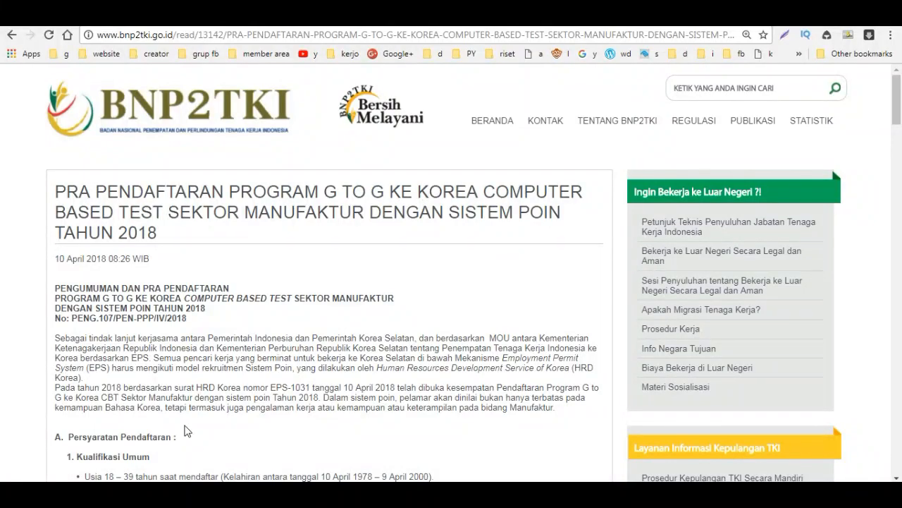
{"action": "scroll", "coordinate": [187, 431], "scroll_direction": "down", "scroll_amount": 7}
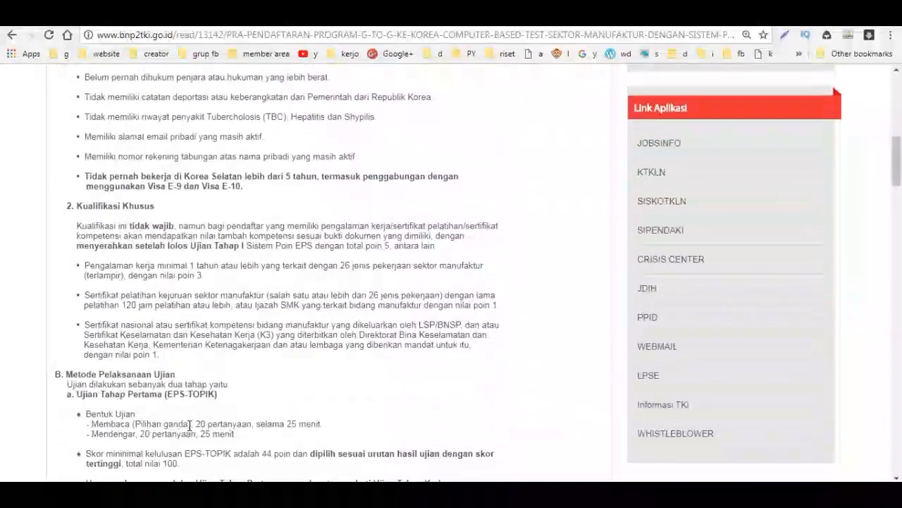
{"action": "scroll", "coordinate": [189, 425], "scroll_direction": "down", "scroll_amount": 7}
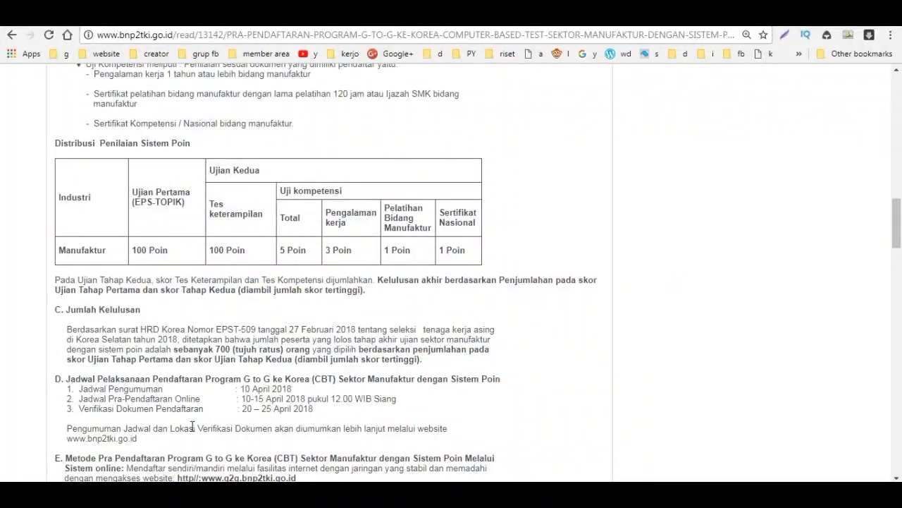
{"action": "scroll", "coordinate": [192, 426], "scroll_direction": "down", "scroll_amount": 1}
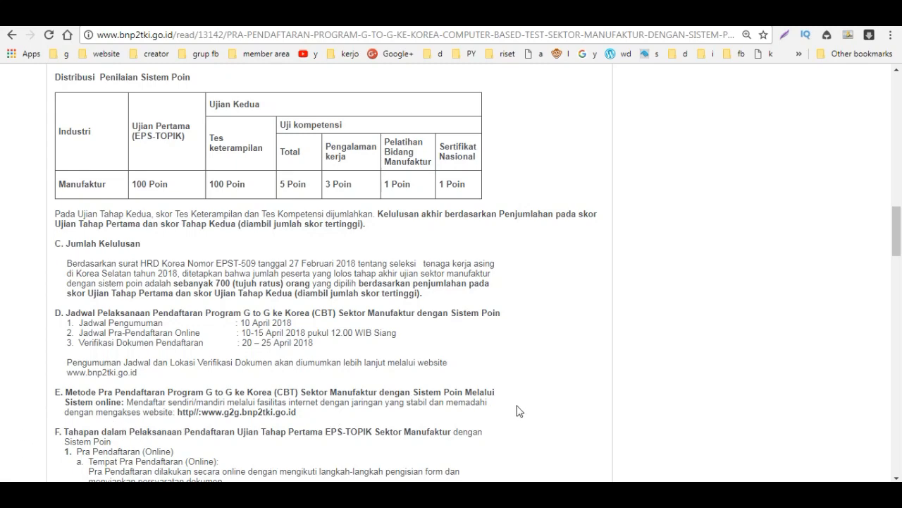
{"action": "scroll", "coordinate": [415, 409], "scroll_direction": "down", "scroll_amount": 3}
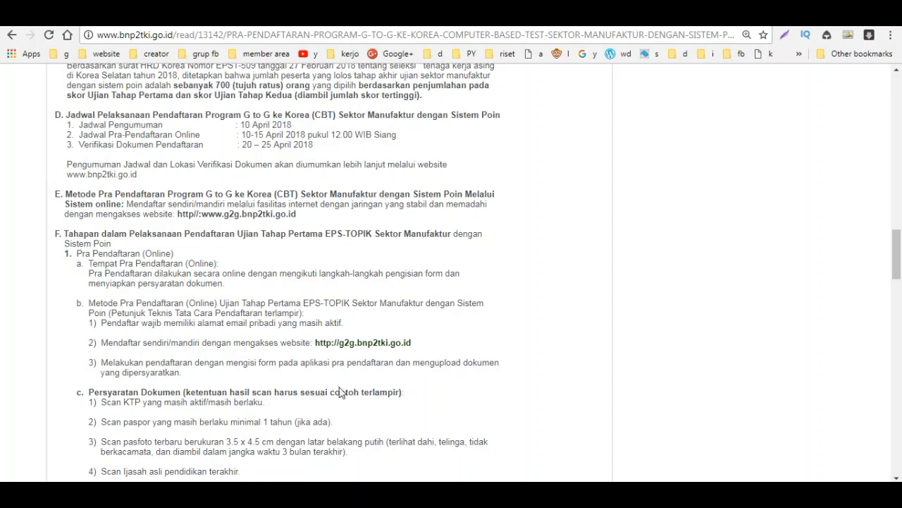
Step: Follow the g2g.bnp2tki.go.id link and open the 2018 CBT manufacturing form via 'Register Now'
{"action": "left_click", "coordinate": [368, 344]}
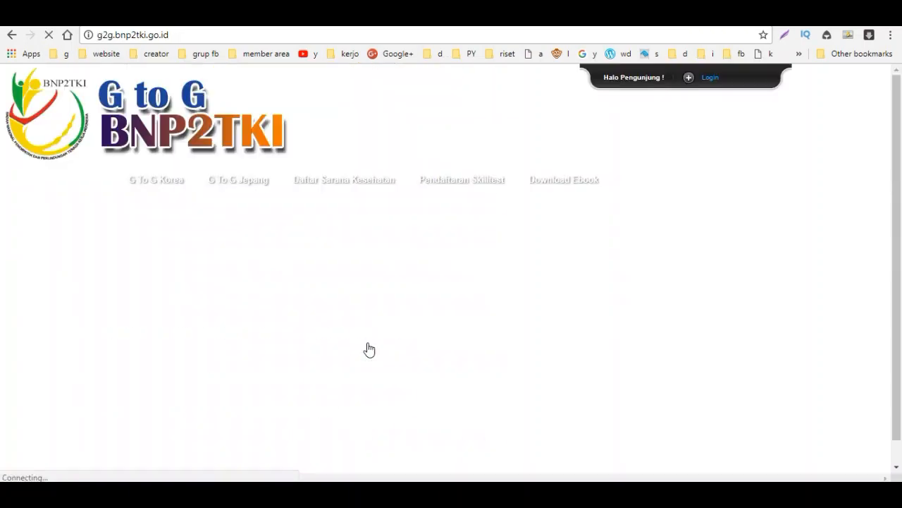
{"action": "scroll", "coordinate": [315, 393], "scroll_direction": "down", "scroll_amount": 4}
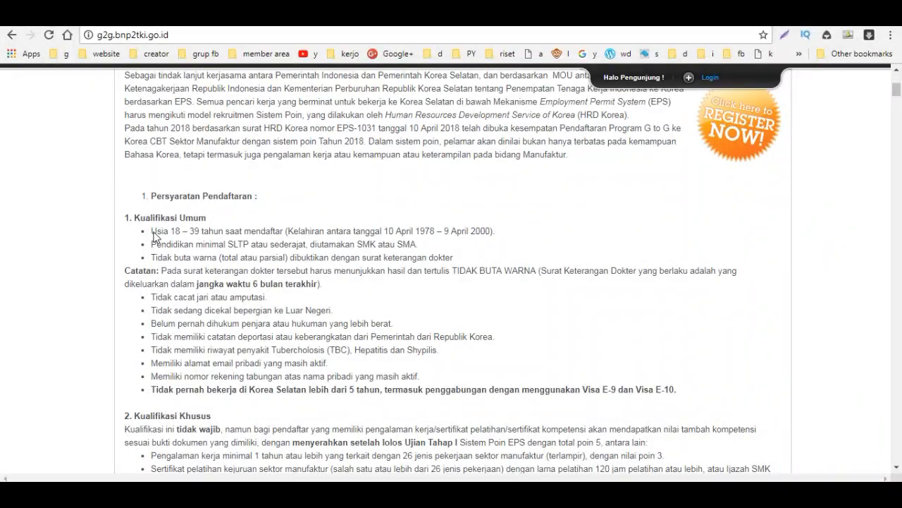
{"action": "scroll", "coordinate": [182, 324], "scroll_direction": "down", "scroll_amount": 12}
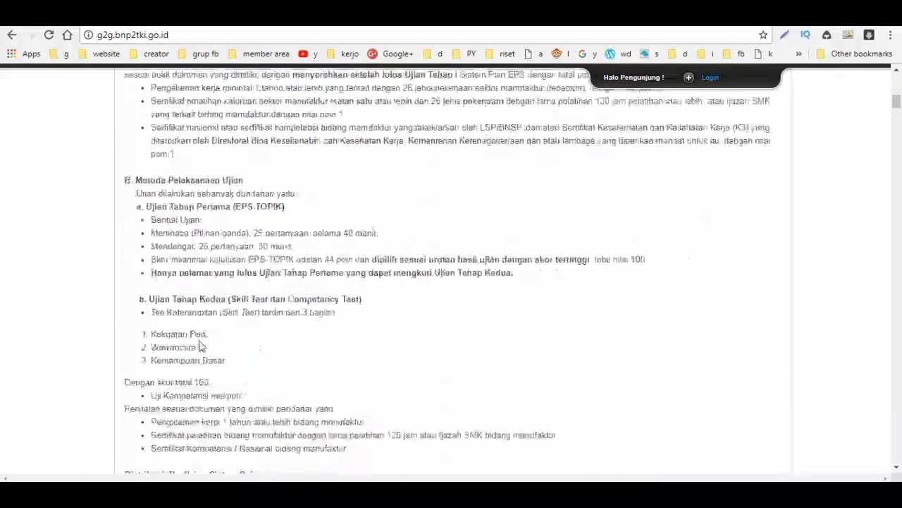
{"action": "scroll", "coordinate": [202, 356], "scroll_direction": "down", "scroll_amount": 14}
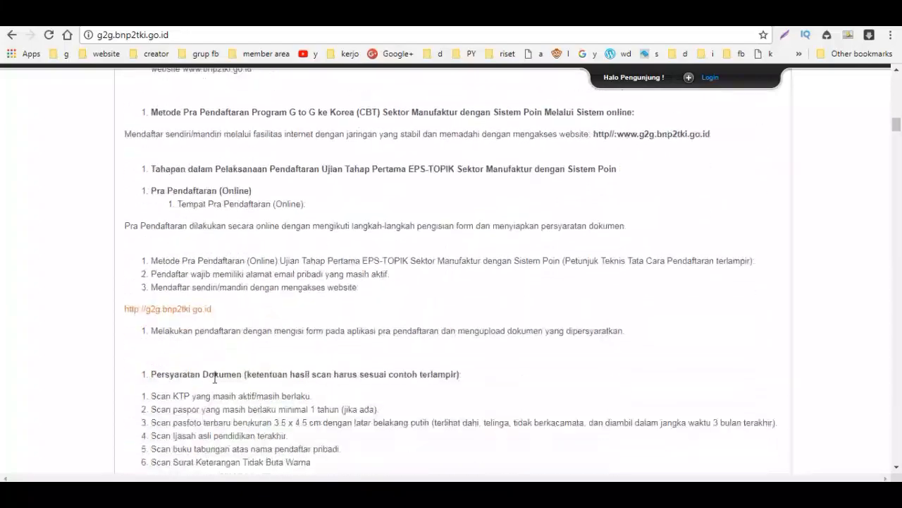
{"action": "scroll", "coordinate": [217, 382], "scroll_direction": "down", "scroll_amount": 5}
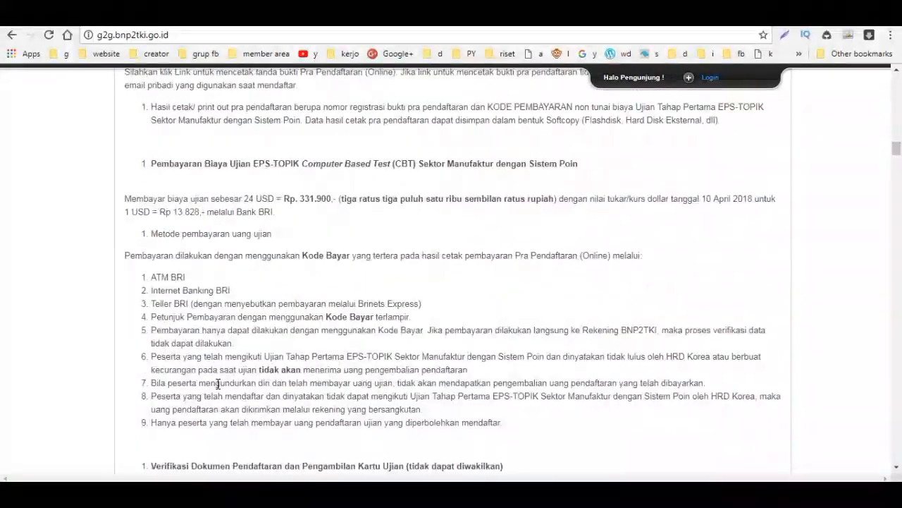
{"action": "scroll", "coordinate": [220, 382], "scroll_direction": "up", "scroll_amount": 10}
{"action": "scroll", "coordinate": [221, 383], "scroll_direction": "up", "scroll_amount": 20}
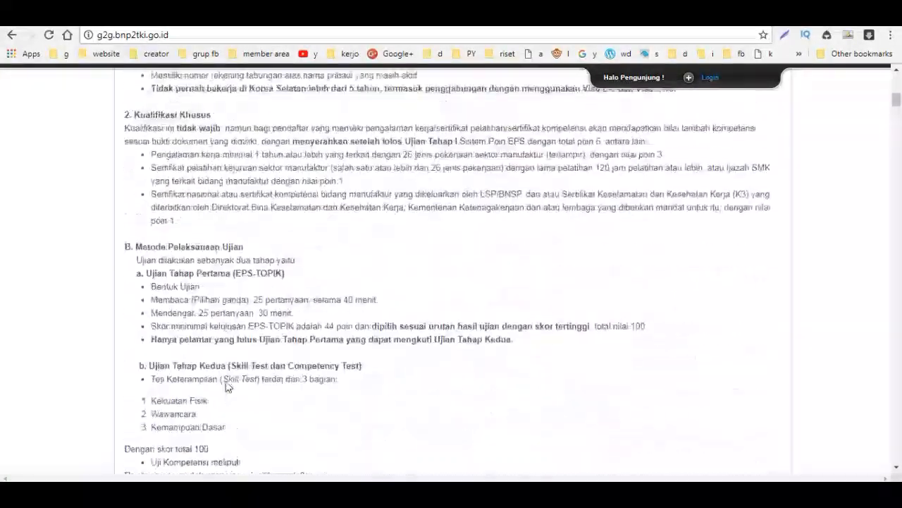
{"action": "scroll", "coordinate": [225, 381], "scroll_direction": "down", "scroll_amount": 2}
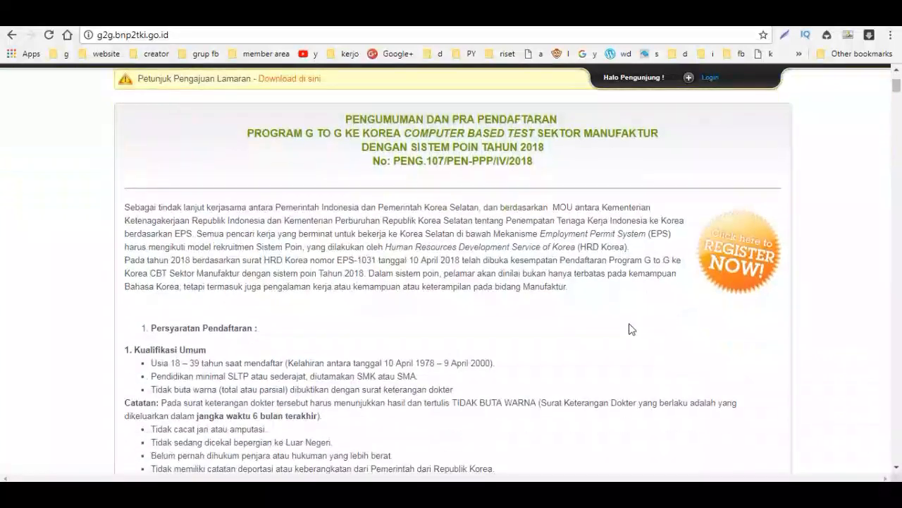
{"action": "left_click", "coordinate": [744, 268]}
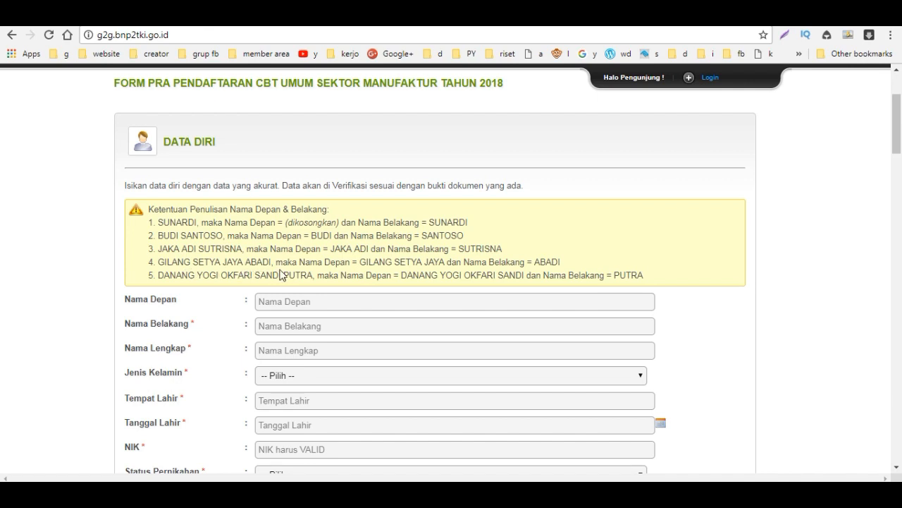
Step: Enter the applicant's first name and last name
{"action": "left_click", "coordinate": [306, 306]}
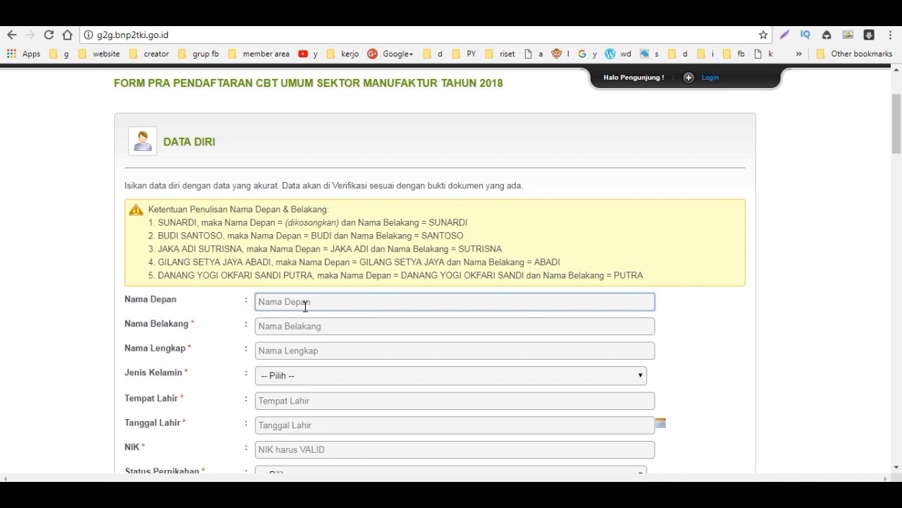
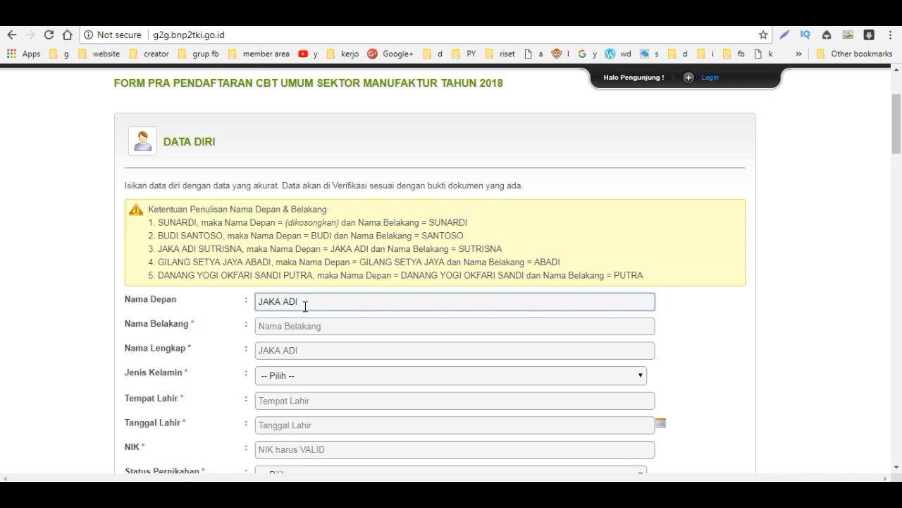
{"action": "left_click", "coordinate": [306, 326]}
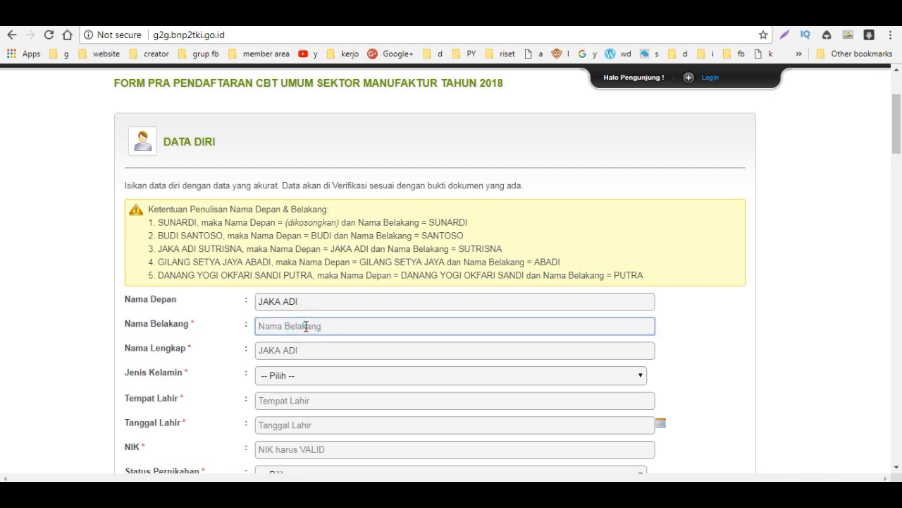
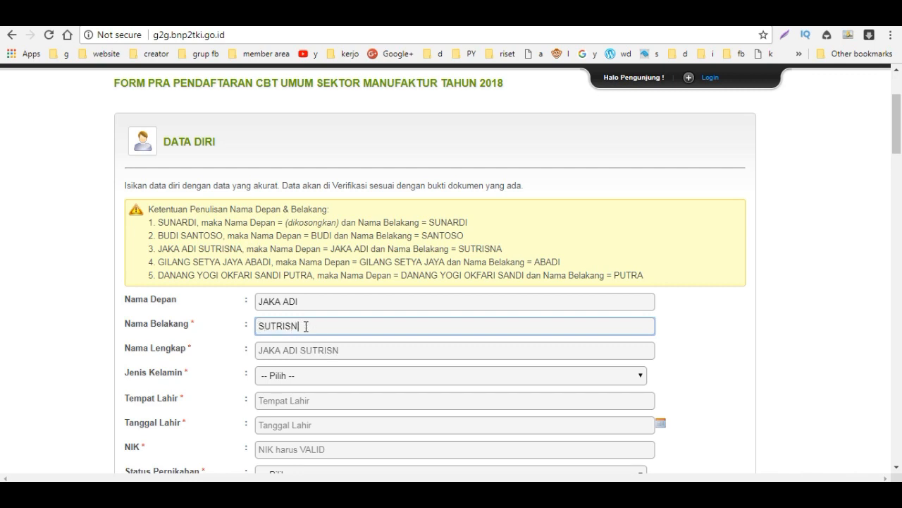
Step: Set gender to LAKI-LAKI and place of birth to BALI
{"action": "left_click", "coordinate": [347, 375]}
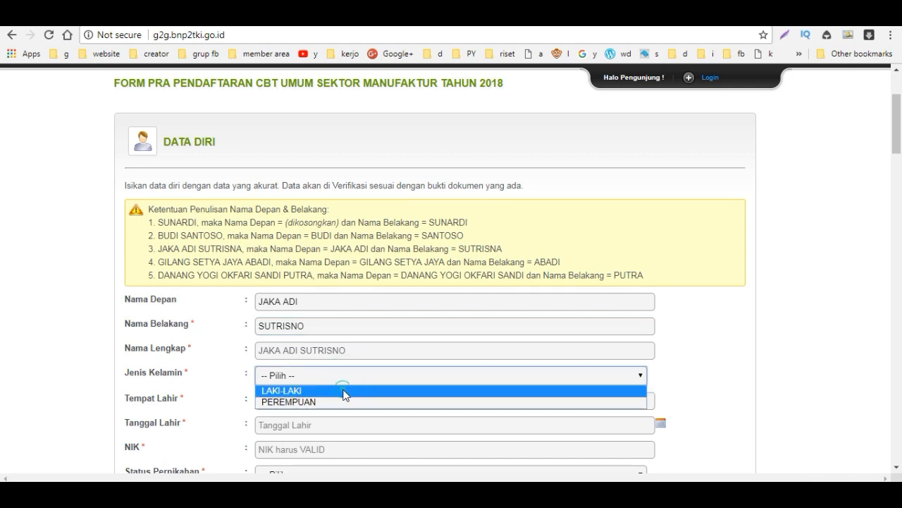
{"action": "left_click", "coordinate": [346, 391]}
{"action": "scroll", "coordinate": [353, 392], "scroll_direction": "down", "scroll_amount": 1}
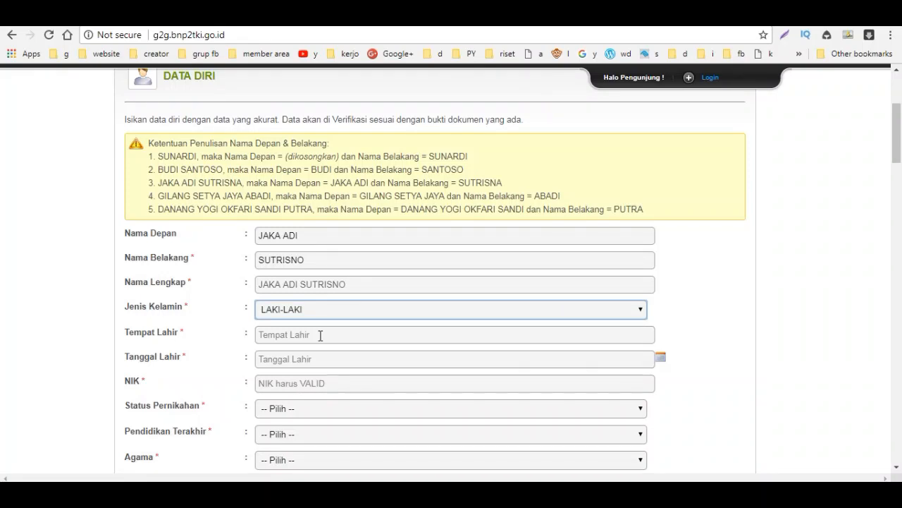
{"action": "left_click", "coordinate": [320, 335]}
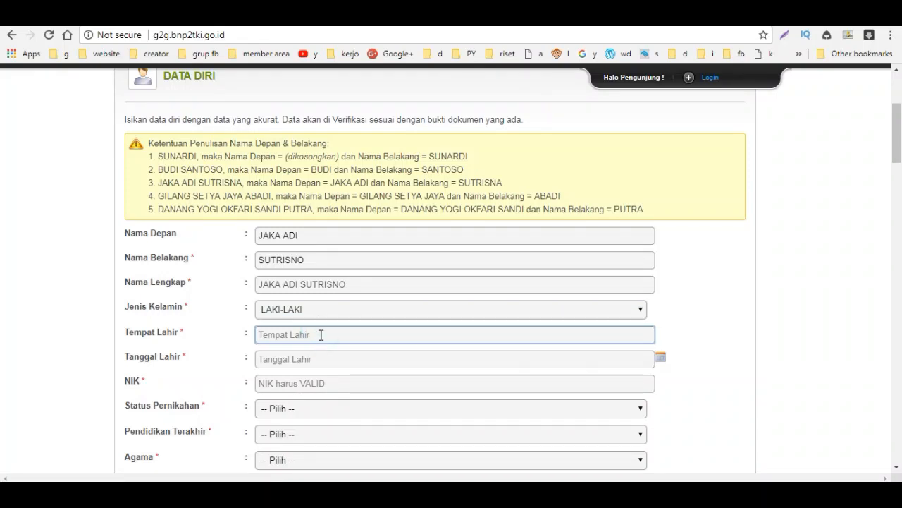
{"action": "type", "text": "Ba"}
{"action": "left_click", "coordinate": [321, 359]}
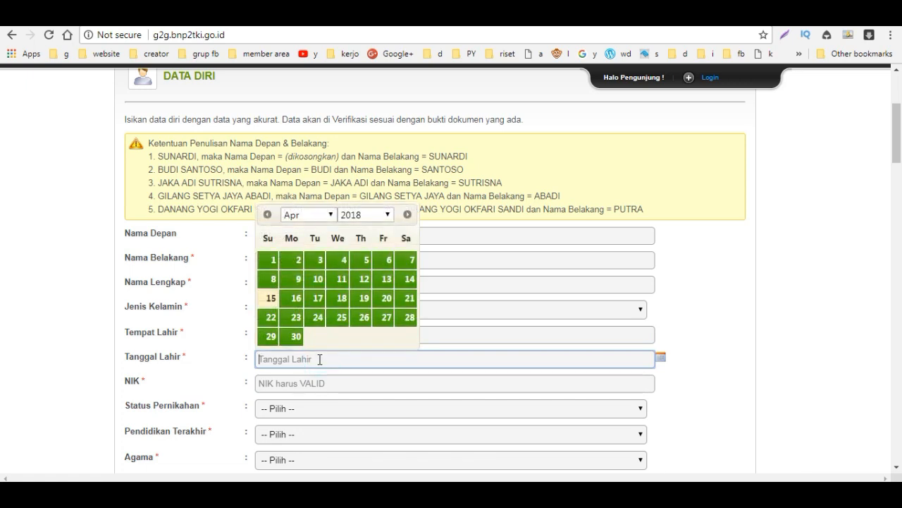
{"action": "type", "text": "2"}
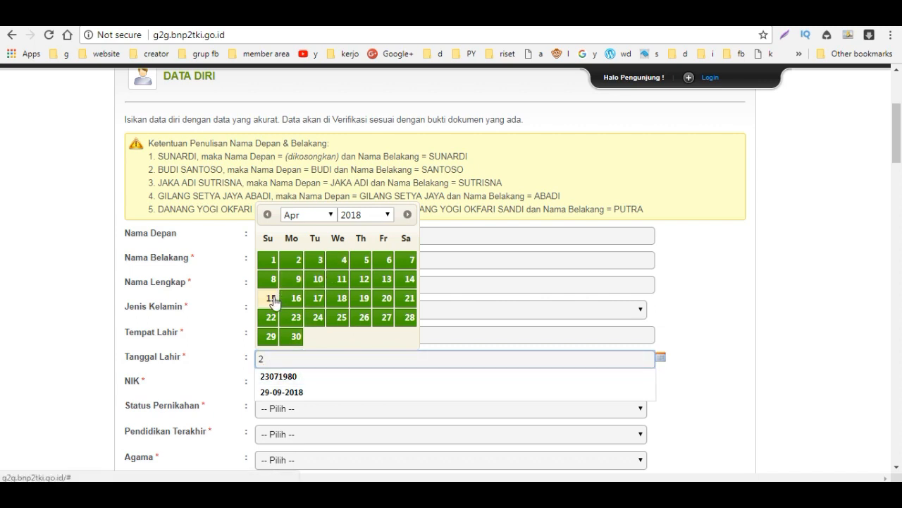
{"action": "left_click", "coordinate": [294, 268]}
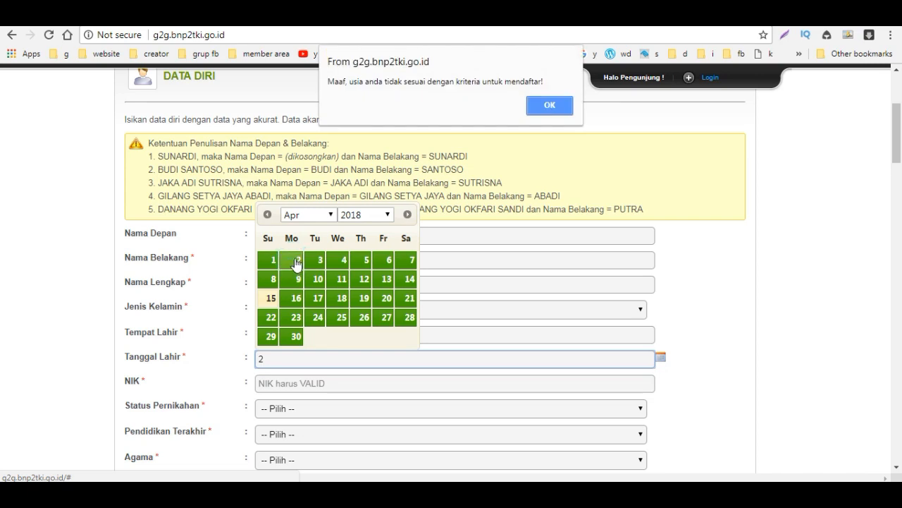
{"action": "left_click", "coordinate": [566, 112]}
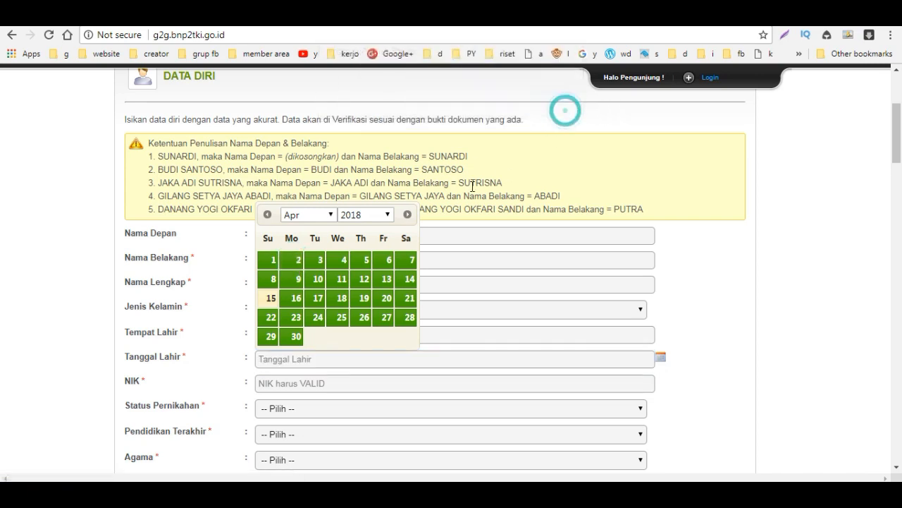
{"action": "left_click", "coordinate": [390, 217]}
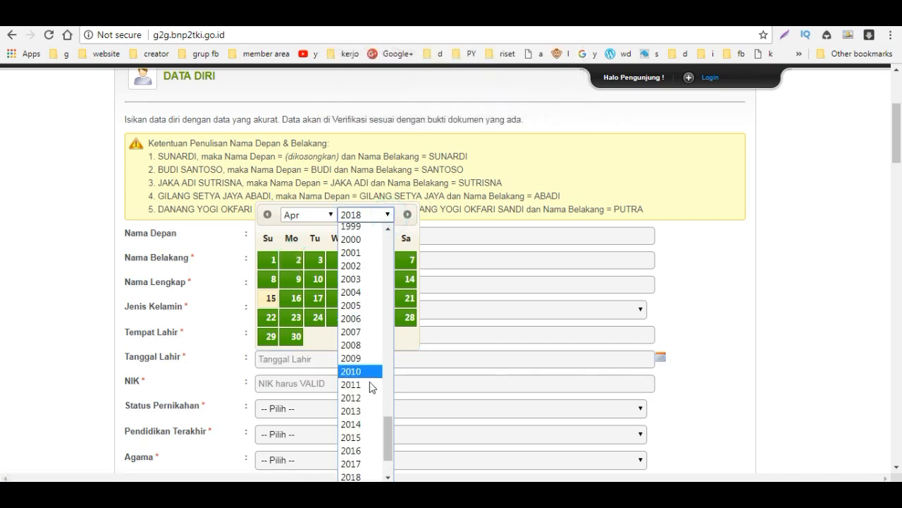
{"action": "scroll", "coordinate": [372, 397], "scroll_direction": "up", "scroll_amount": 8}
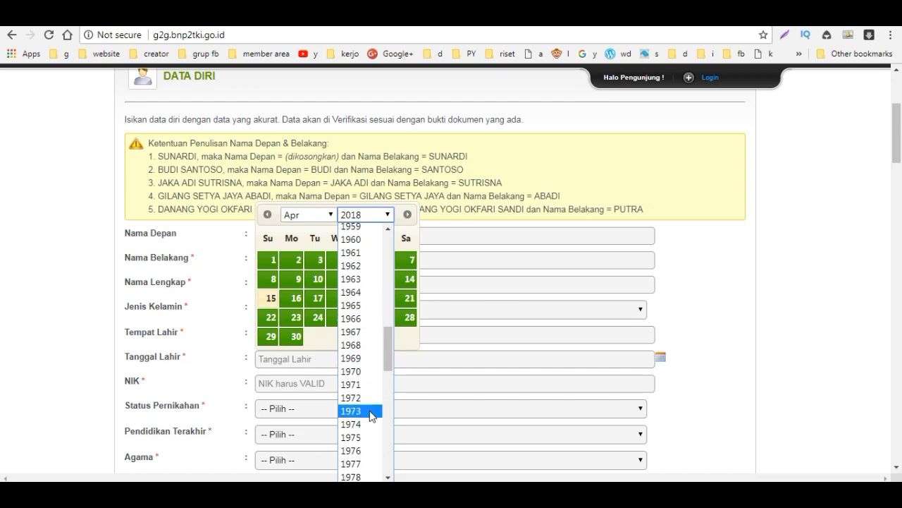
{"action": "scroll", "coordinate": [370, 412], "scroll_direction": "down", "scroll_amount": 10}
{"action": "scroll", "coordinate": [369, 325], "scroll_direction": "up", "scroll_amount": 7}
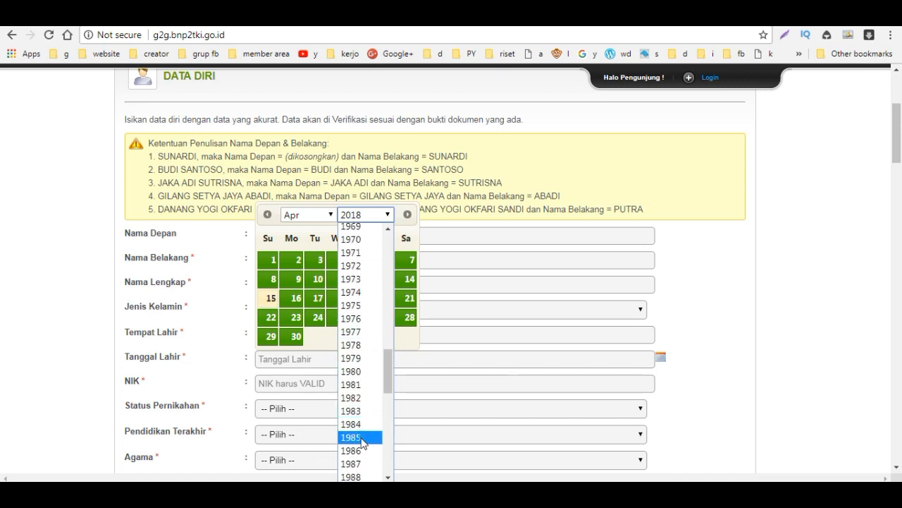
{"action": "left_click", "coordinate": [364, 438]}
{"action": "left_click", "coordinate": [325, 217]}
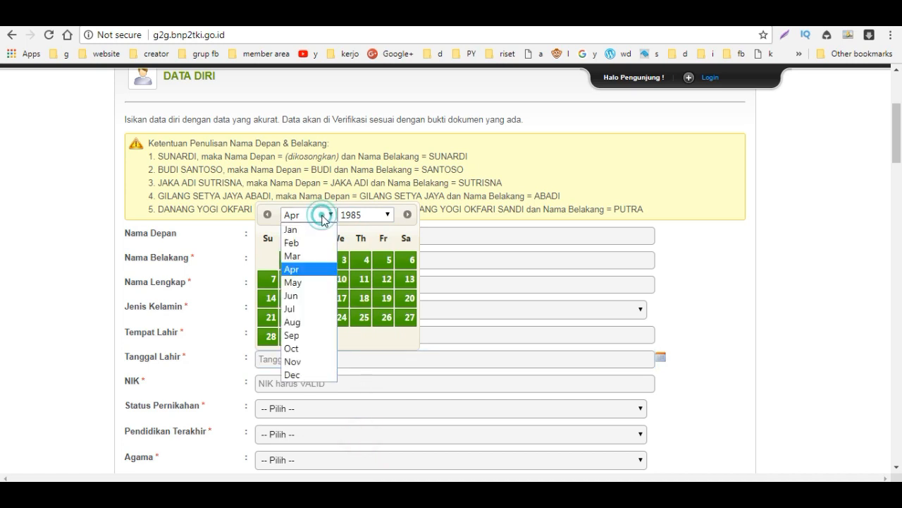
{"action": "left_click", "coordinate": [292, 336]}
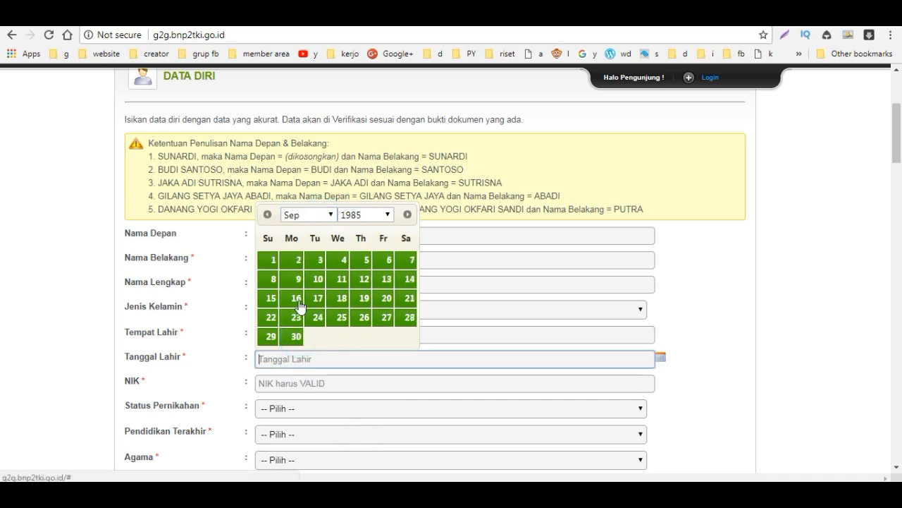
{"action": "left_click", "coordinate": [296, 260]}
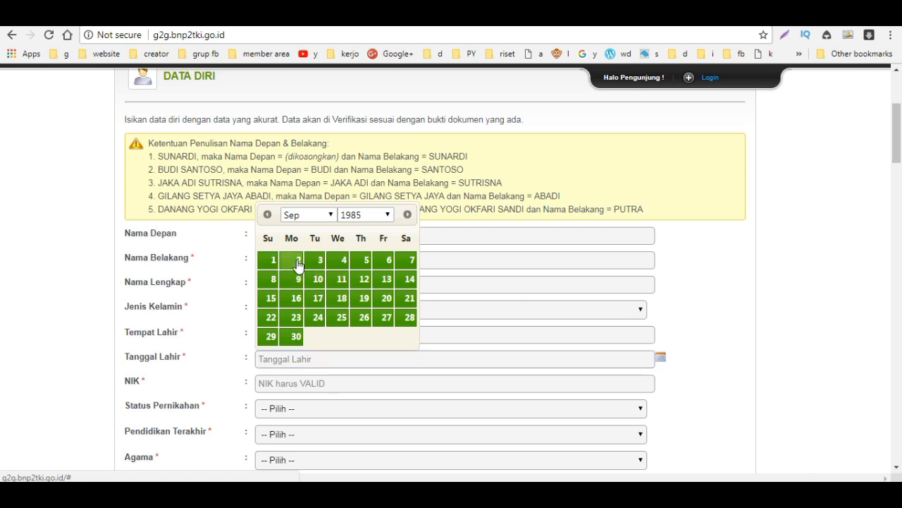
Step: Set marital status to Lajang and last education to SMU/SMK
{"action": "left_click", "coordinate": [310, 387]}
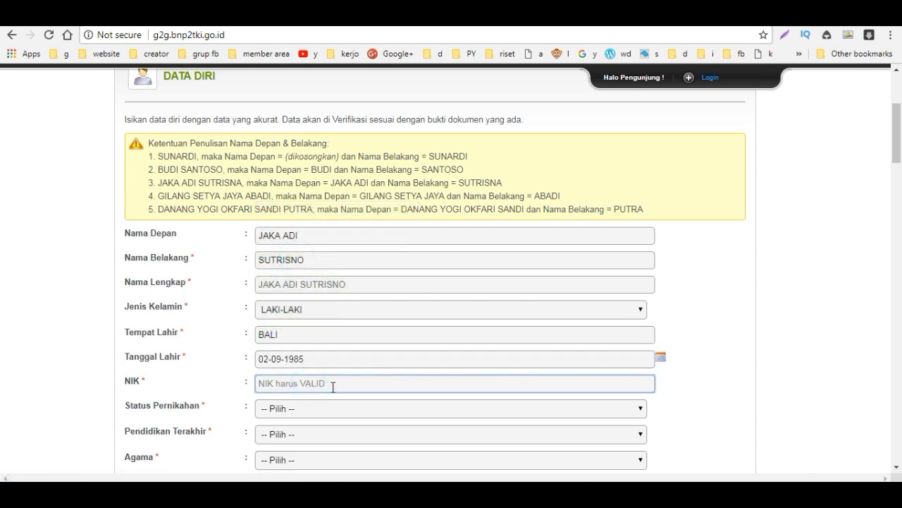
{"action": "scroll", "coordinate": [330, 386], "scroll_direction": "down", "scroll_amount": 1}
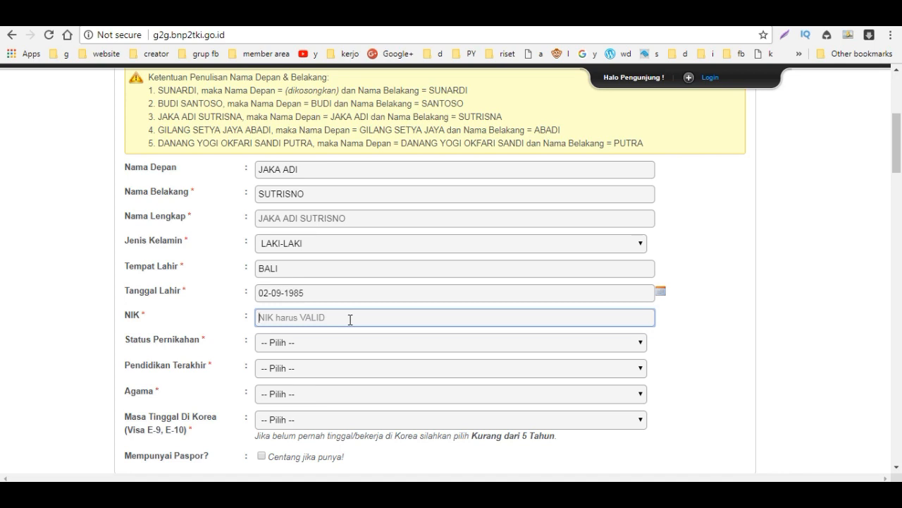
{"action": "left_click", "coordinate": [291, 343]}
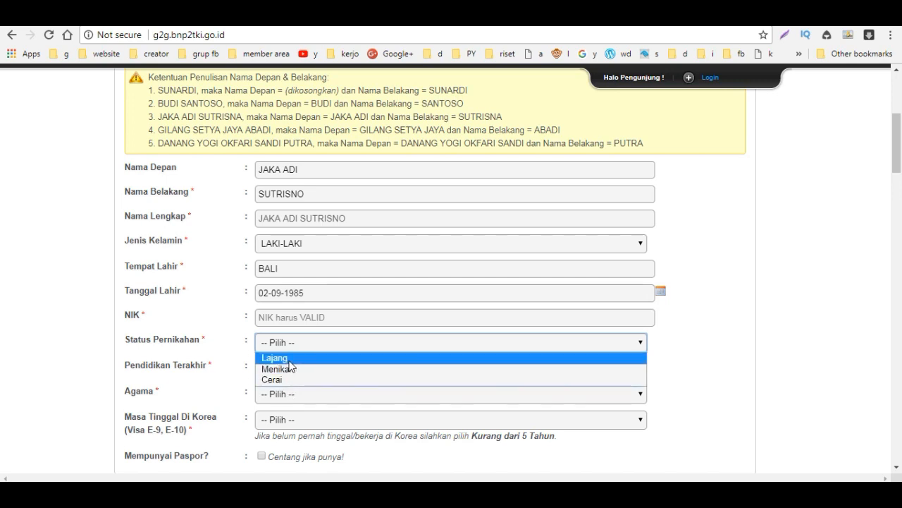
{"action": "left_click", "coordinate": [289, 361]}
{"action": "scroll", "coordinate": [353, 399], "scroll_direction": "down", "scroll_amount": 1}
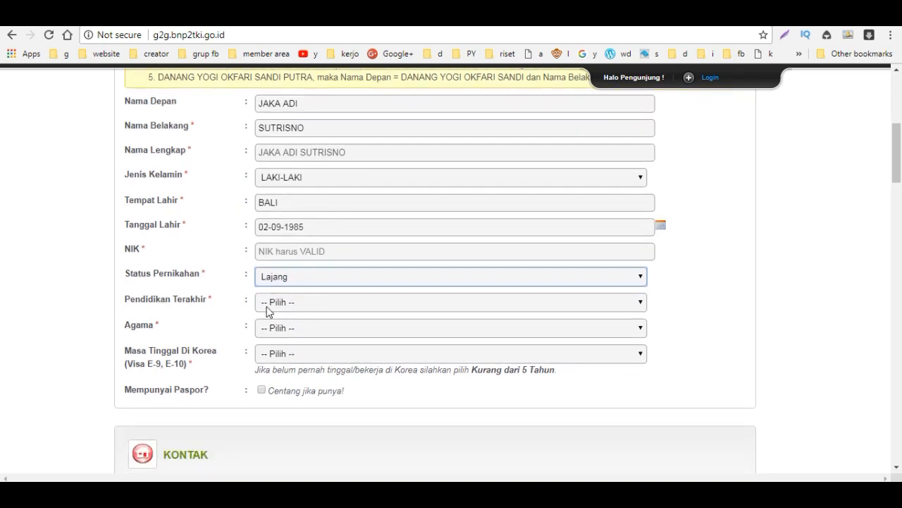
{"action": "left_click", "coordinate": [266, 306]}
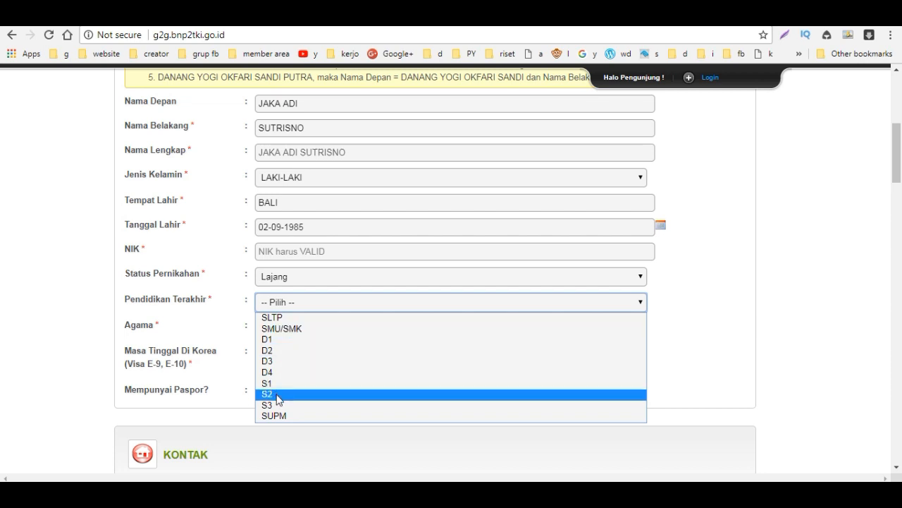
{"action": "left_click", "coordinate": [283, 328]}
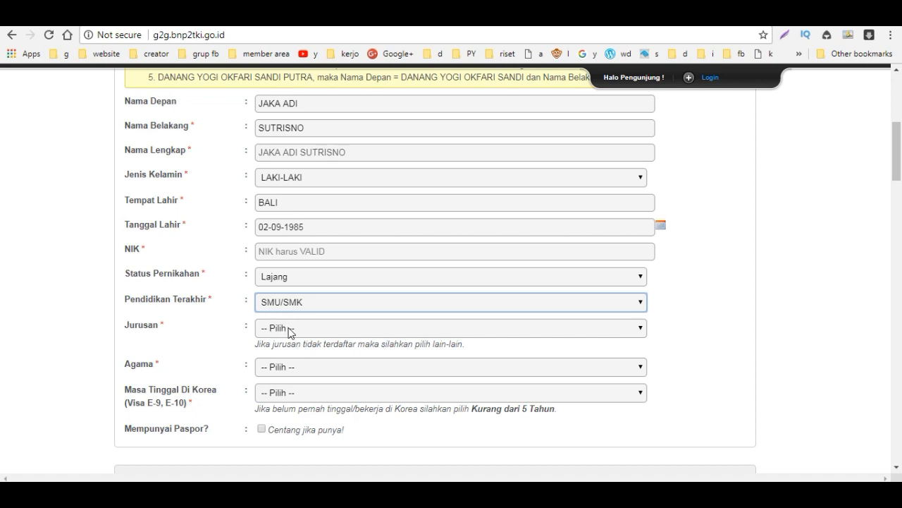
Step: Choose major Lain-lain, religion Islam, Korea stay Kurang dari 5 tahun, and tick Mempunyai Paspor
{"action": "left_click", "coordinate": [289, 330]}
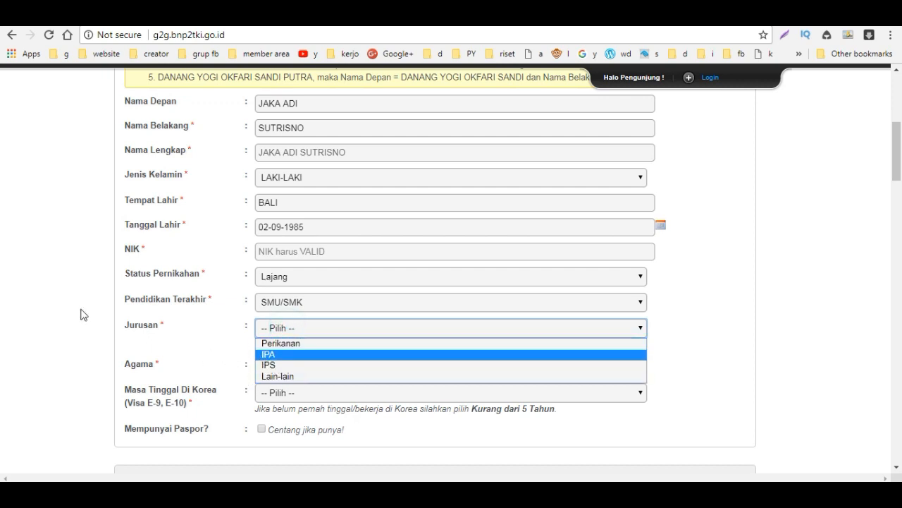
{"action": "left_click", "coordinate": [276, 376]}
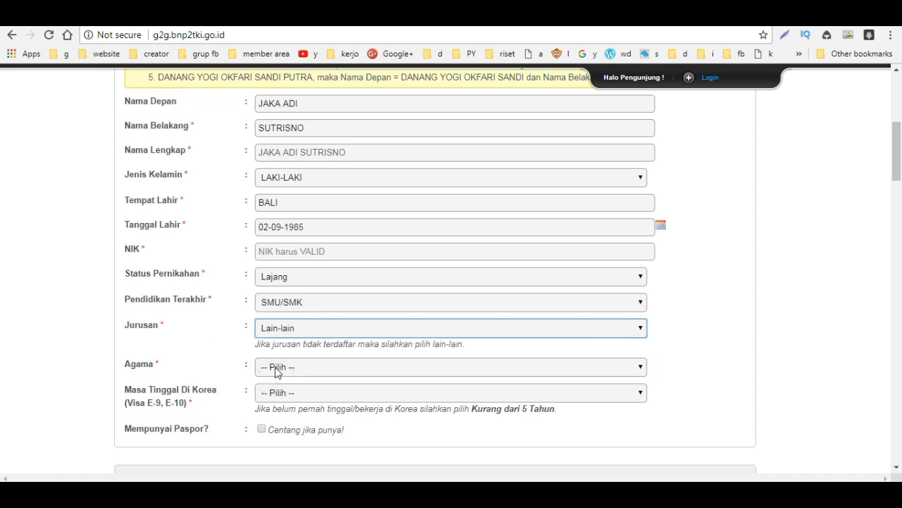
{"action": "left_click", "coordinate": [275, 367]}
{"action": "left_click", "coordinate": [286, 381]}
{"action": "scroll", "coordinate": [282, 374], "scroll_direction": "down", "scroll_amount": 1}
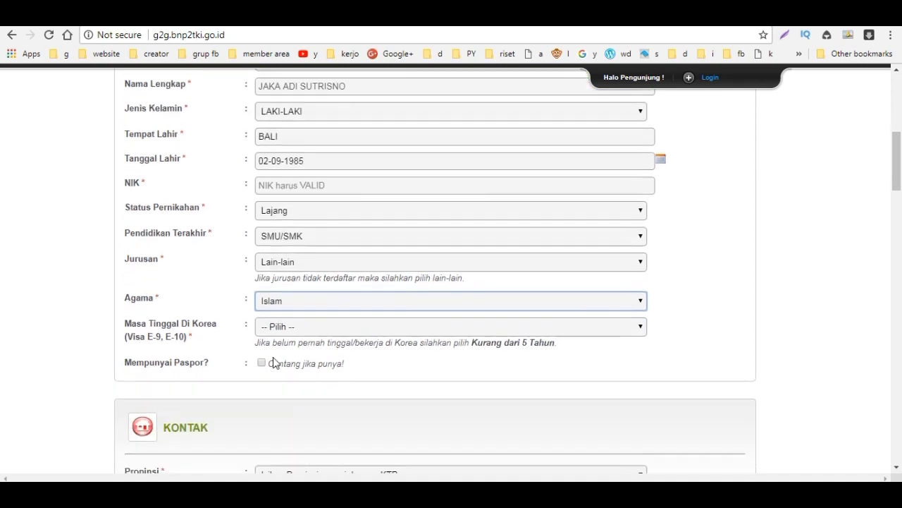
{"action": "left_click", "coordinate": [274, 330]}
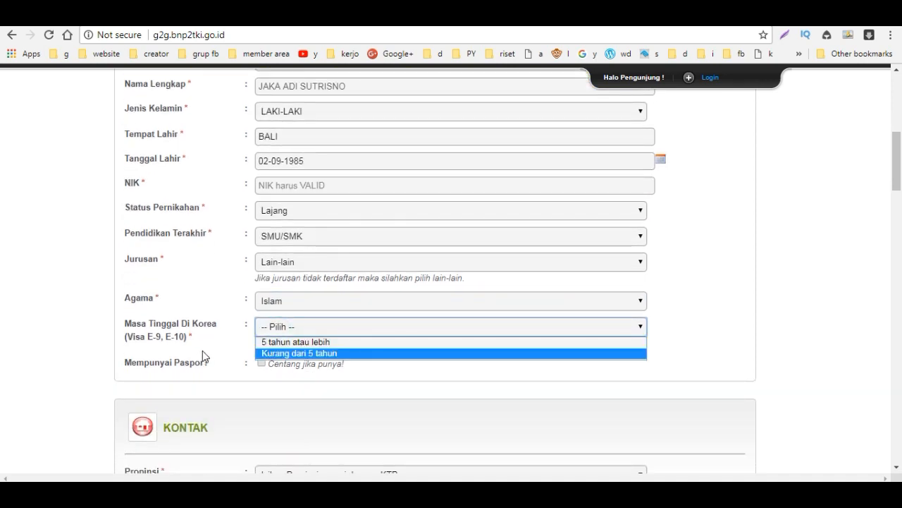
{"action": "left_click", "coordinate": [266, 353]}
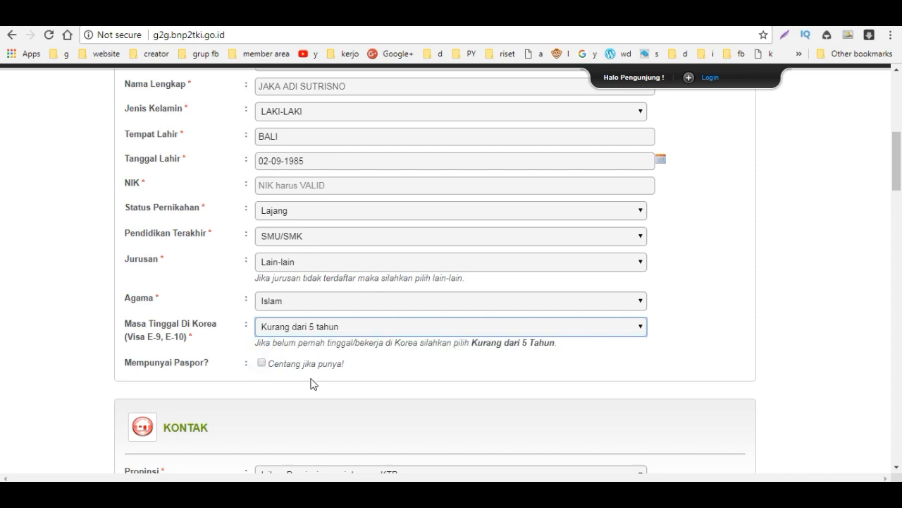
{"action": "left_click", "coordinate": [260, 364]}
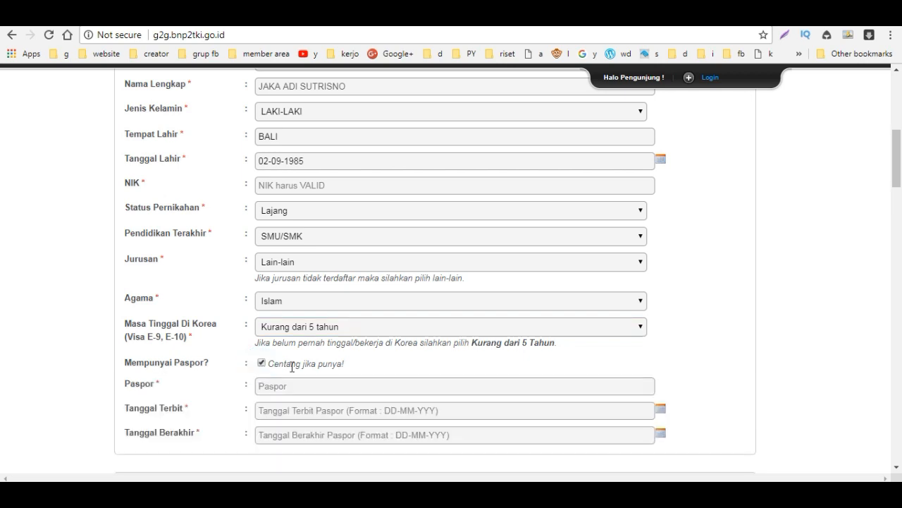
{"action": "scroll", "coordinate": [447, 374], "scroll_direction": "down", "scroll_amount": 3}
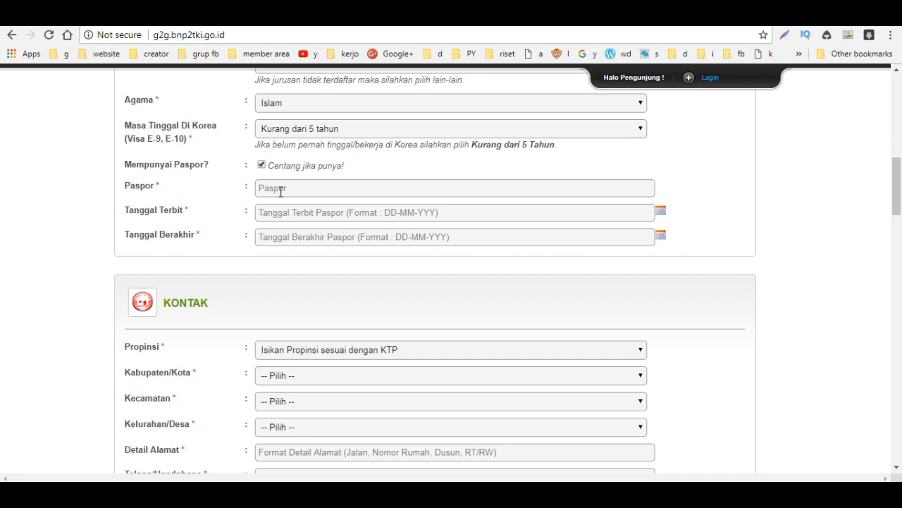
{"action": "left_click", "coordinate": [281, 188]}
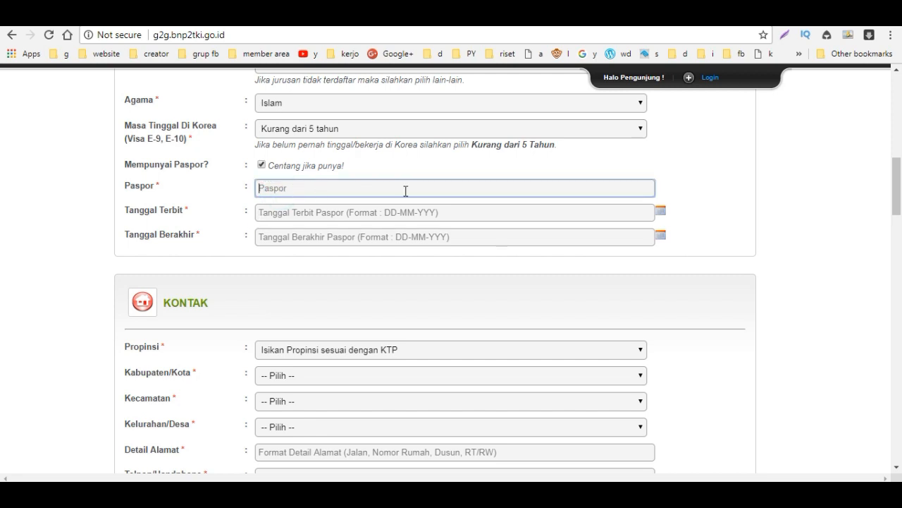
{"action": "left_click", "coordinate": [320, 214]}
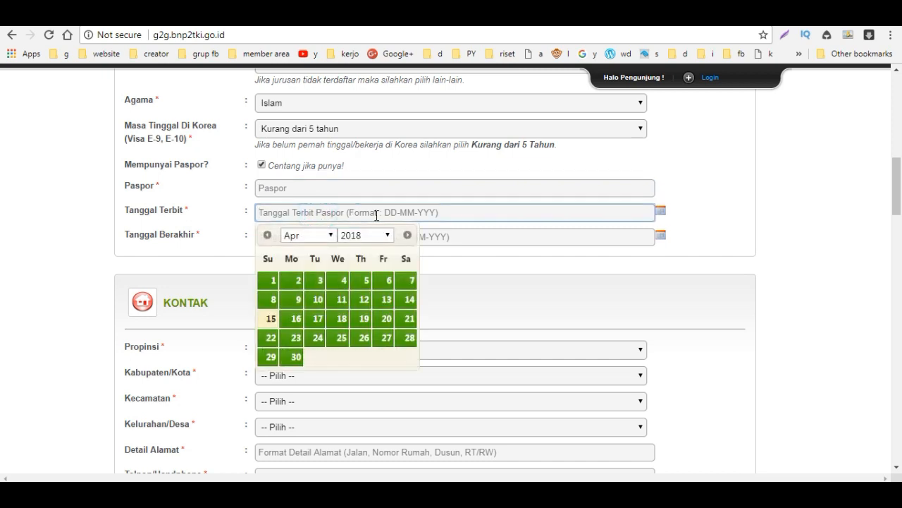
{"action": "left_click", "coordinate": [217, 228]}
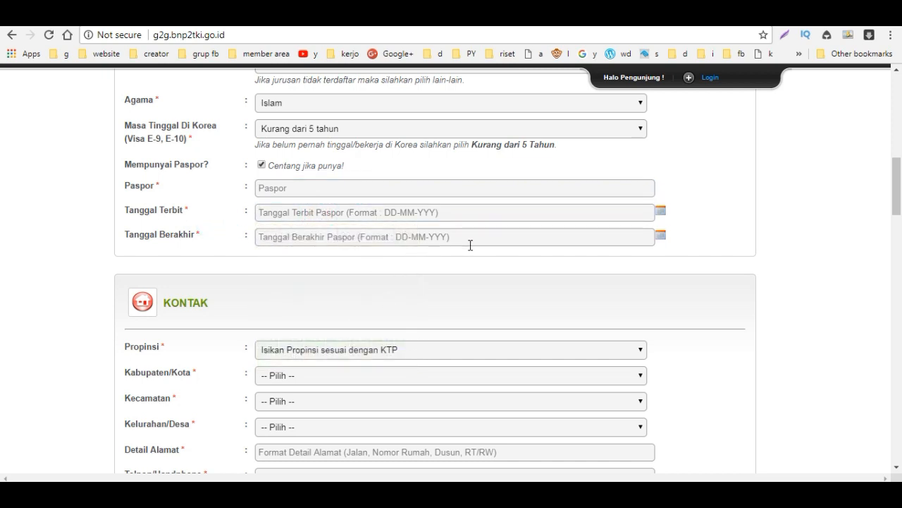
{"action": "scroll", "coordinate": [476, 307], "scroll_direction": "down", "scroll_amount": 1}
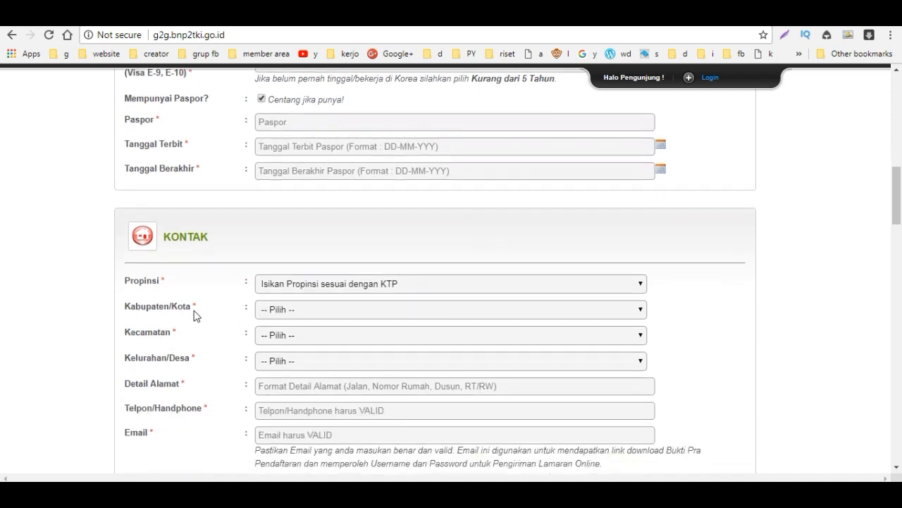
Step: Set the contact address to BALI, BULELENG, BANJAR and TEMUKUS, then reach Detail Alamat and Telpon
{"action": "left_click", "coordinate": [287, 290]}
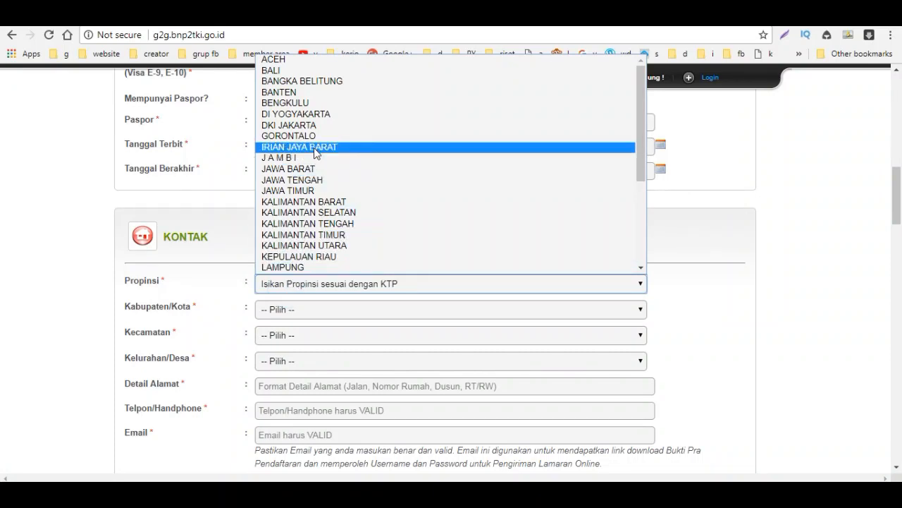
{"action": "left_click", "coordinate": [274, 72]}
{"action": "left_click", "coordinate": [302, 311]}
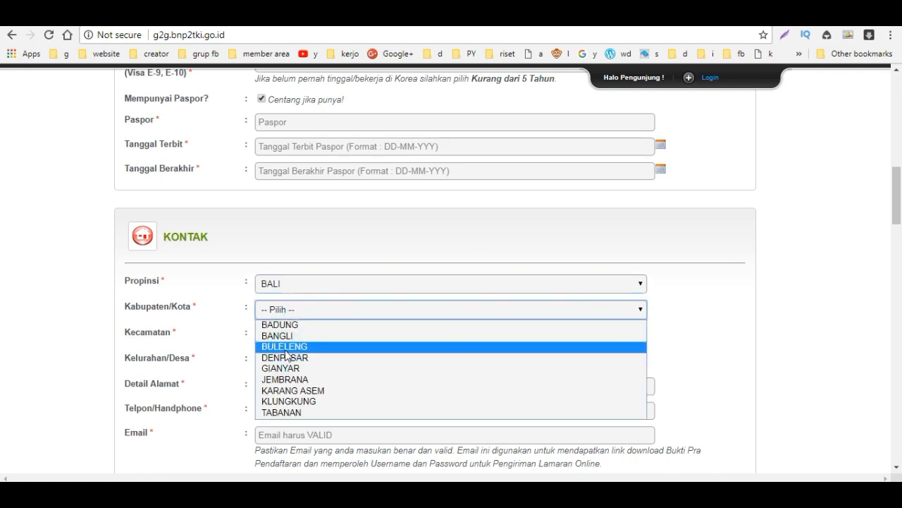
{"action": "left_click", "coordinate": [285, 346]}
{"action": "left_click", "coordinate": [284, 337]}
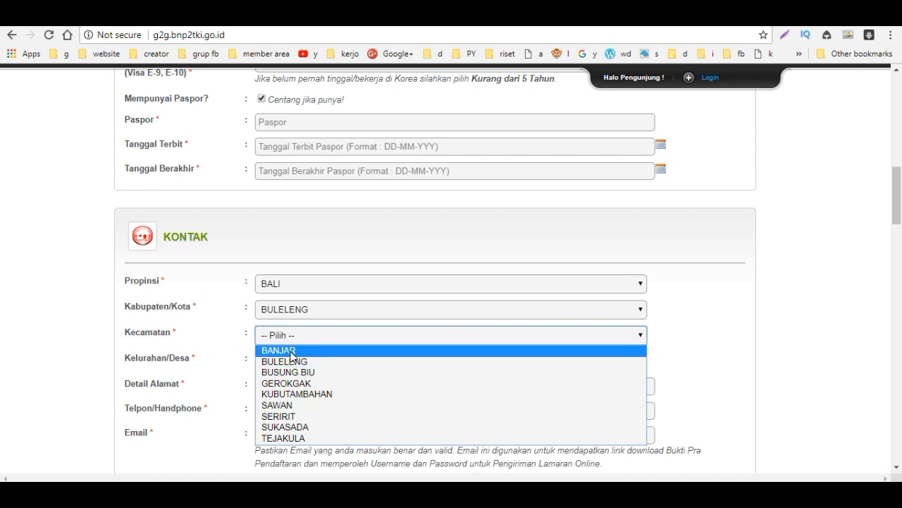
{"action": "left_click", "coordinate": [290, 351]}
{"action": "left_click", "coordinate": [297, 360]}
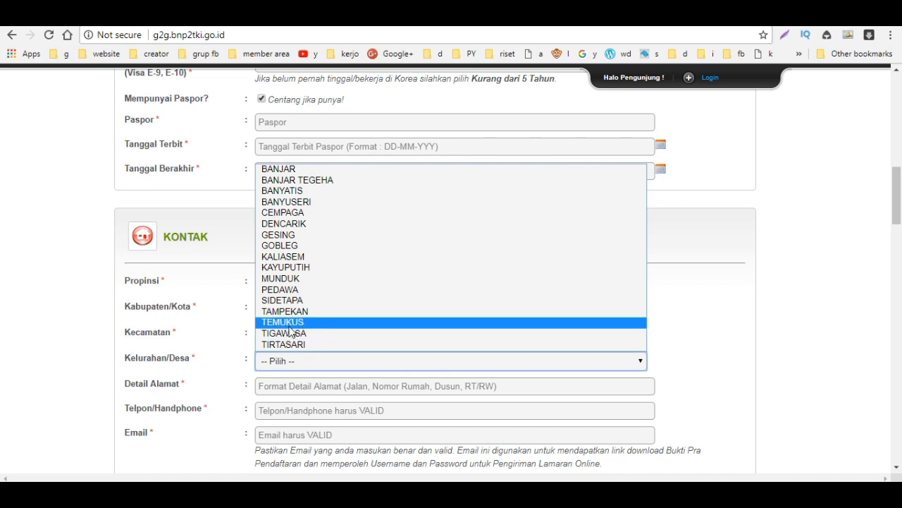
{"action": "left_click", "coordinate": [289, 327]}
{"action": "scroll", "coordinate": [351, 401], "scroll_direction": "down", "scroll_amount": 2}
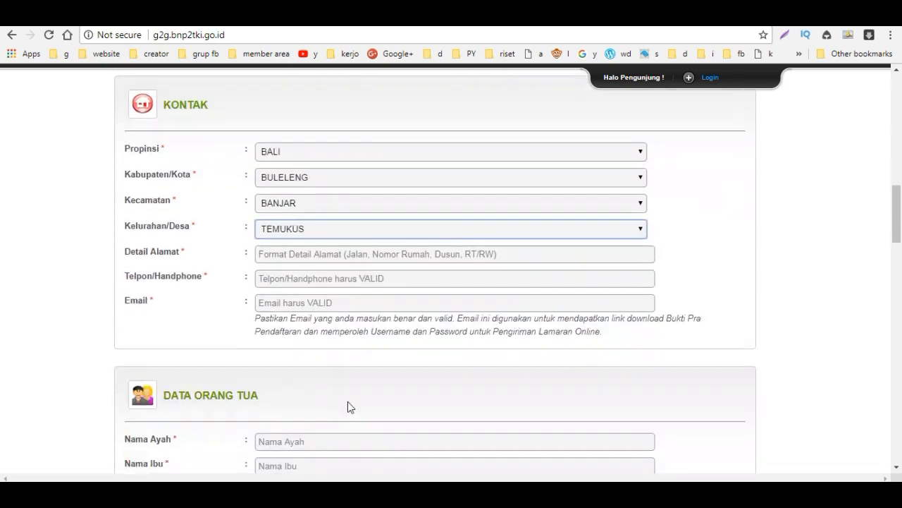
{"action": "left_click", "coordinate": [297, 254]}
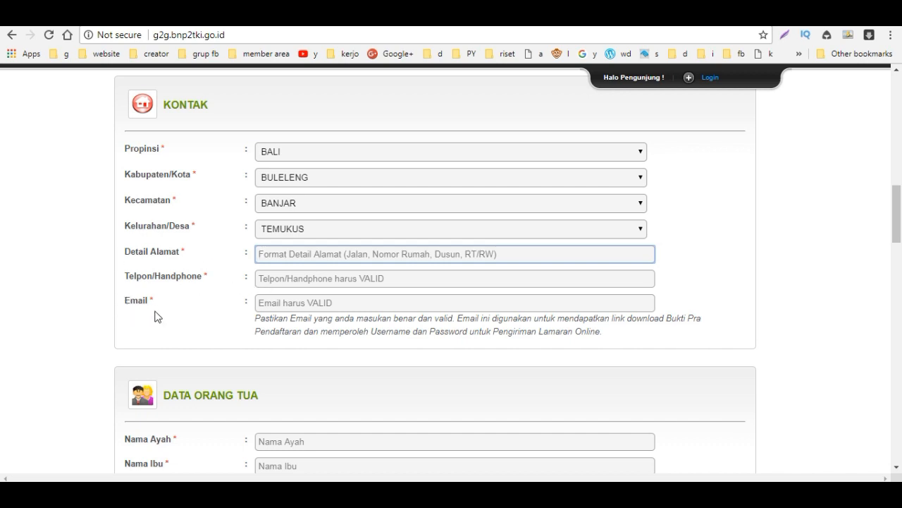
{"action": "left_click", "coordinate": [272, 278]}
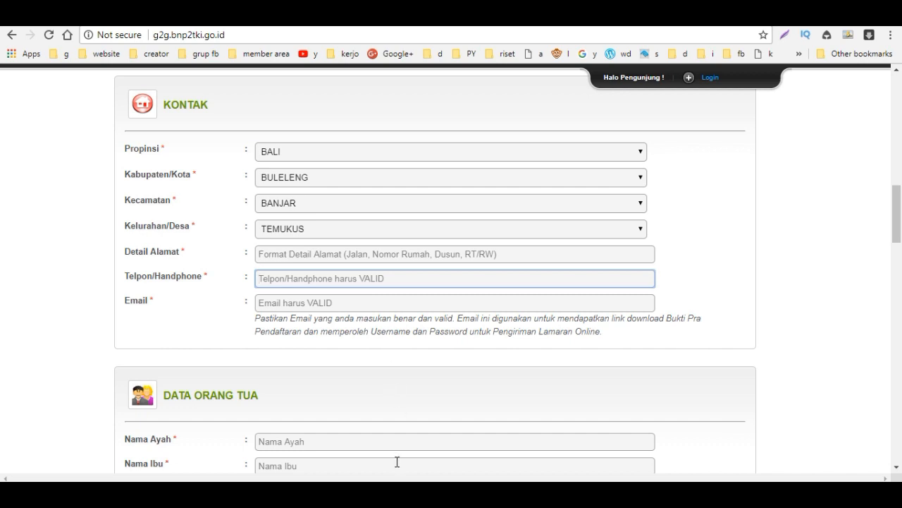
Step: Enter the father's name and the mother's name in DATA ORANG TUA
{"action": "scroll", "coordinate": [397, 462], "scroll_direction": "down", "scroll_amount": 2}
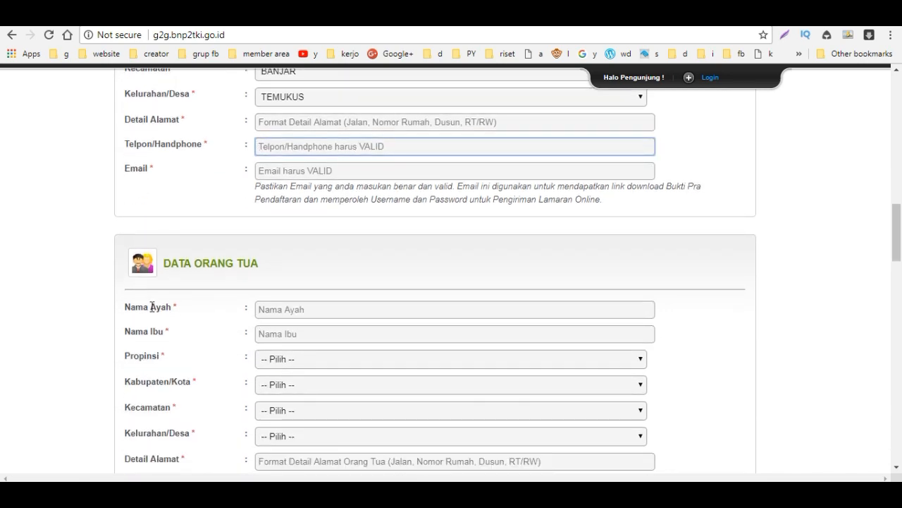
{"action": "left_click", "coordinate": [285, 312]}
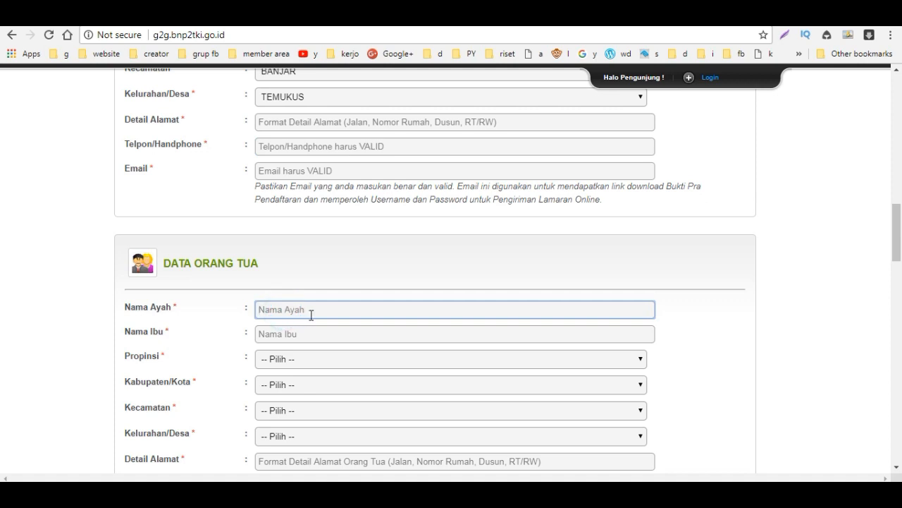
{"action": "left_click", "coordinate": [311, 332]}
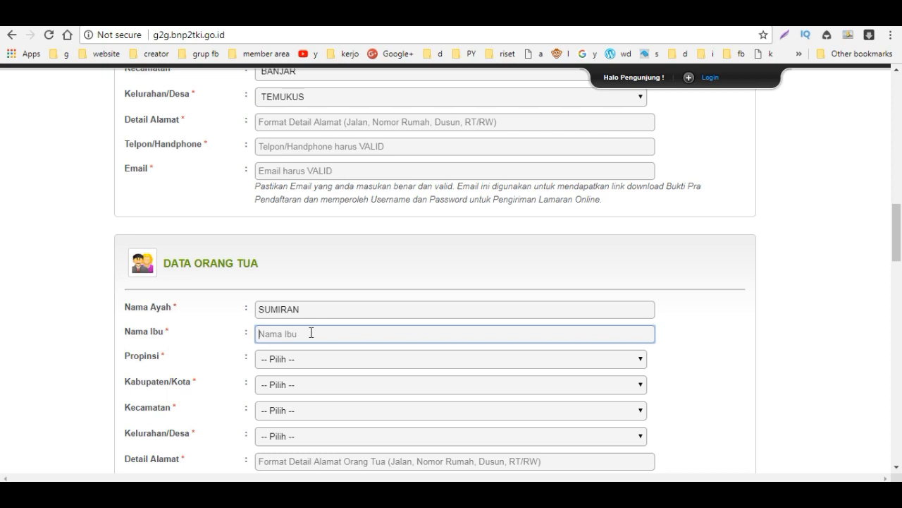
Step: Set the parents' address to BALI, BULELENG, SERIRIT and ULARAN
{"action": "left_click", "coordinate": [280, 360]}
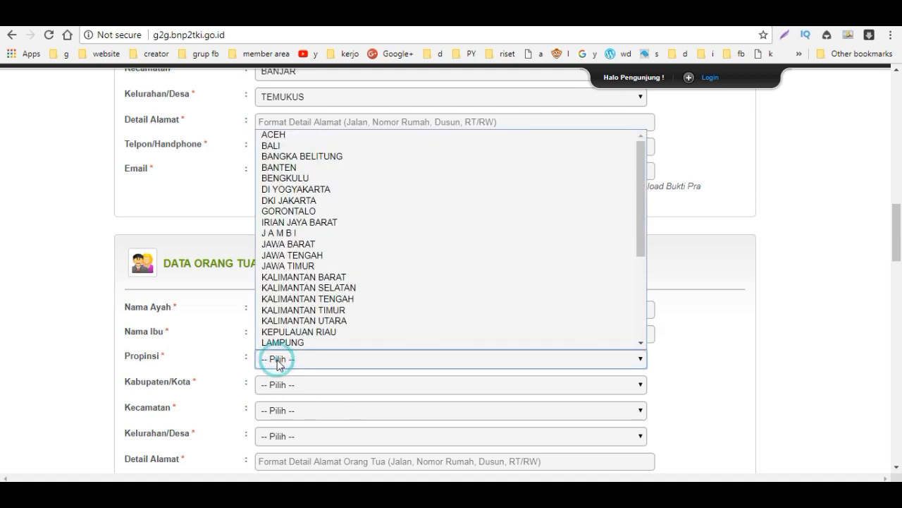
{"action": "left_click", "coordinate": [272, 145]}
{"action": "scroll", "coordinate": [378, 382], "scroll_direction": "down", "scroll_amount": 2}
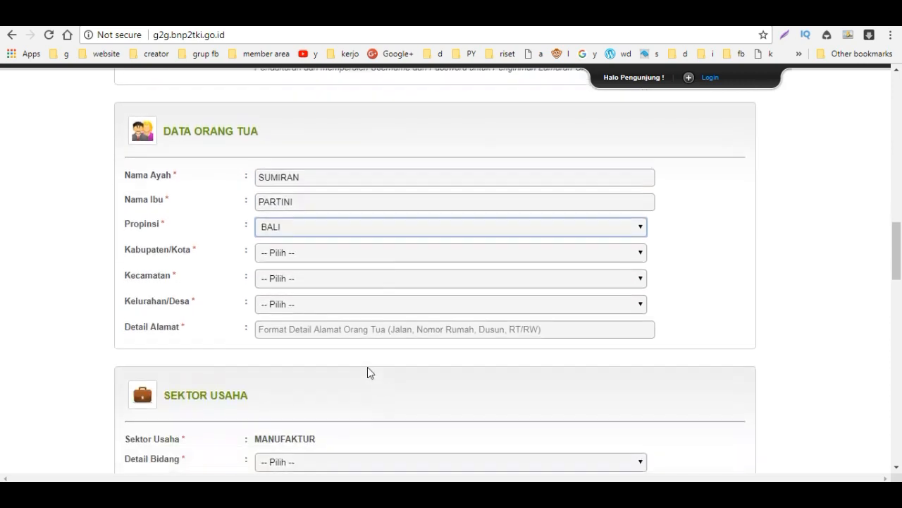
{"action": "left_click", "coordinate": [302, 252]}
{"action": "left_click", "coordinate": [300, 290]}
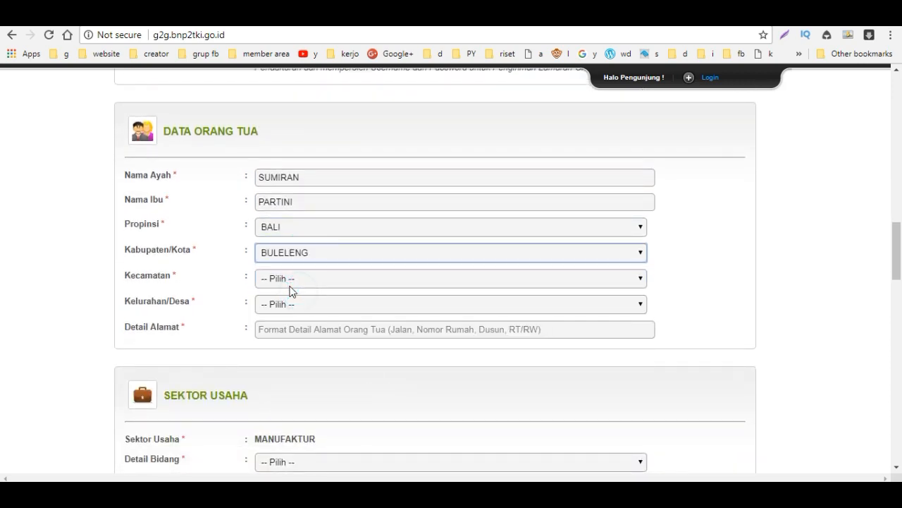
{"action": "left_click", "coordinate": [290, 279]}
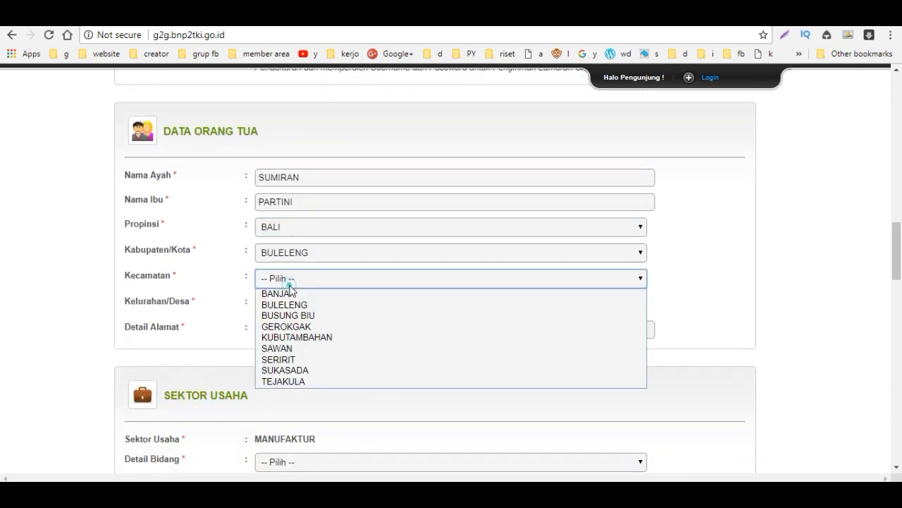
{"action": "left_click", "coordinate": [303, 358]}
{"action": "left_click", "coordinate": [288, 310]}
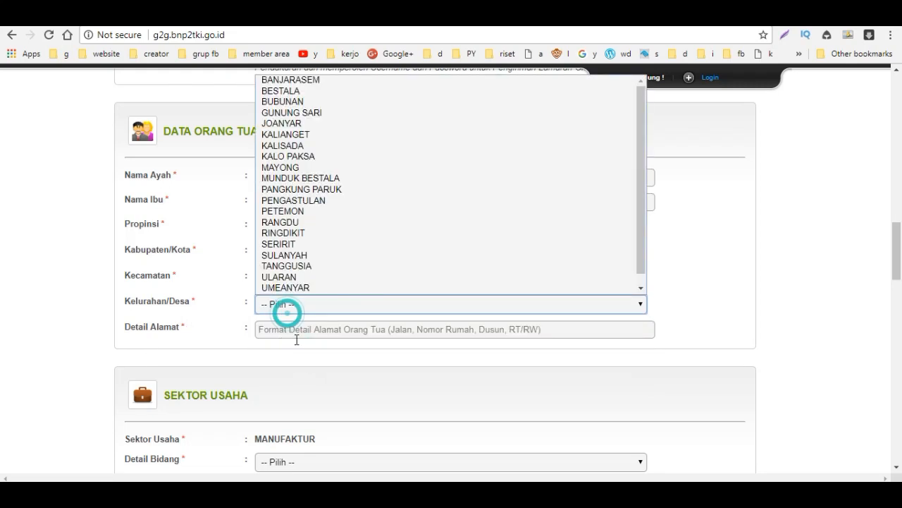
{"action": "left_click", "coordinate": [286, 306]}
{"action": "left_click", "coordinate": [286, 305]}
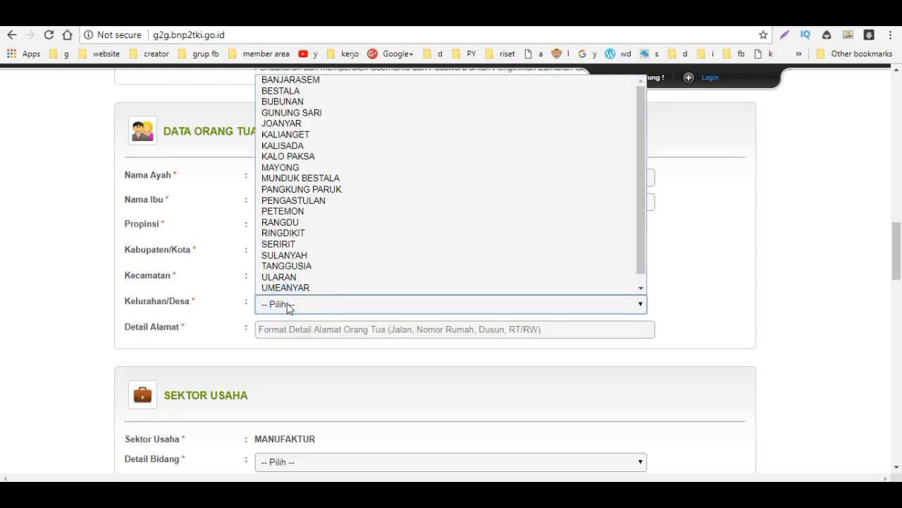
{"action": "left_click", "coordinate": [278, 277]}
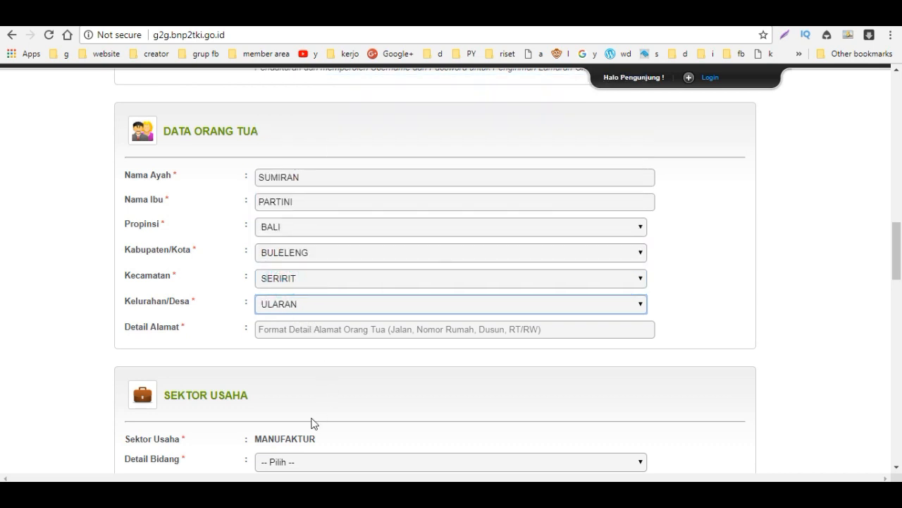
{"action": "scroll", "coordinate": [315, 427], "scroll_direction": "down", "scroll_amount": 2}
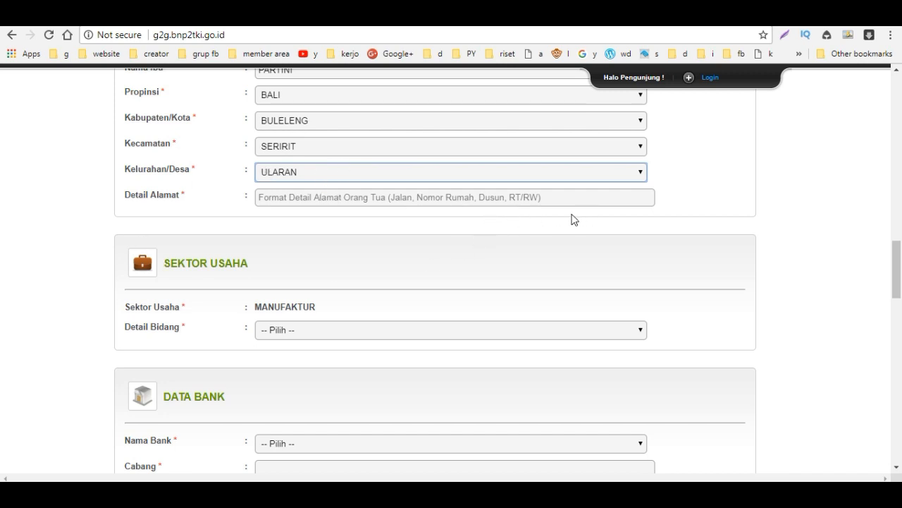
Step: Set Detail Bidang to Pengukuran and Nama Bank to BANK BNI, ready for the branch
{"action": "left_click", "coordinate": [600, 330]}
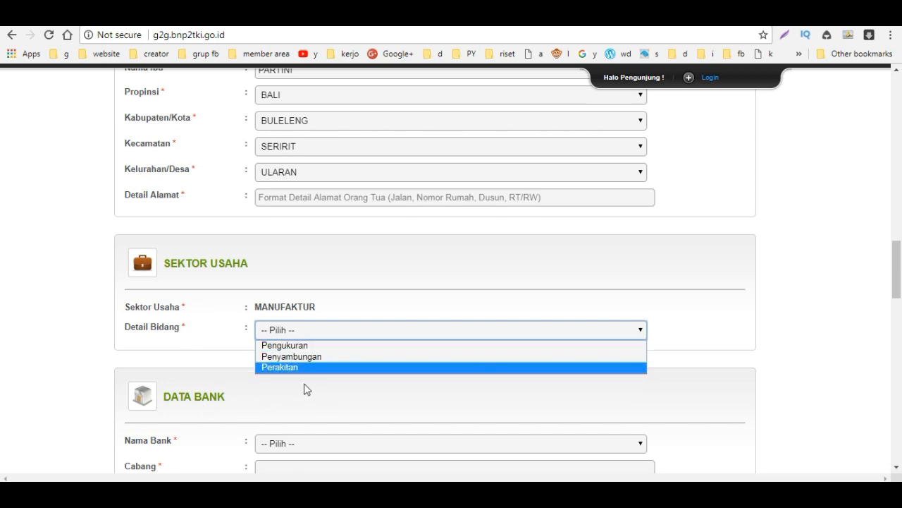
{"action": "left_click", "coordinate": [292, 346]}
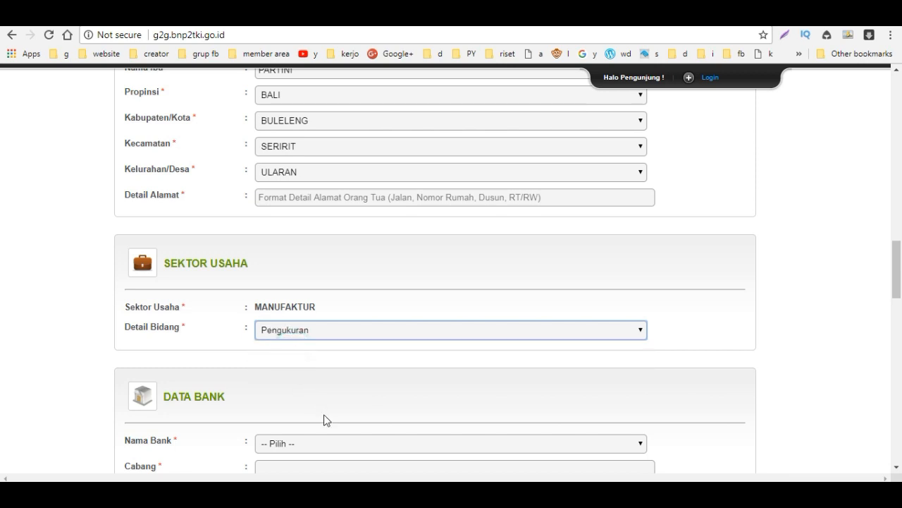
{"action": "scroll", "coordinate": [303, 310], "scroll_direction": "down", "scroll_amount": 3}
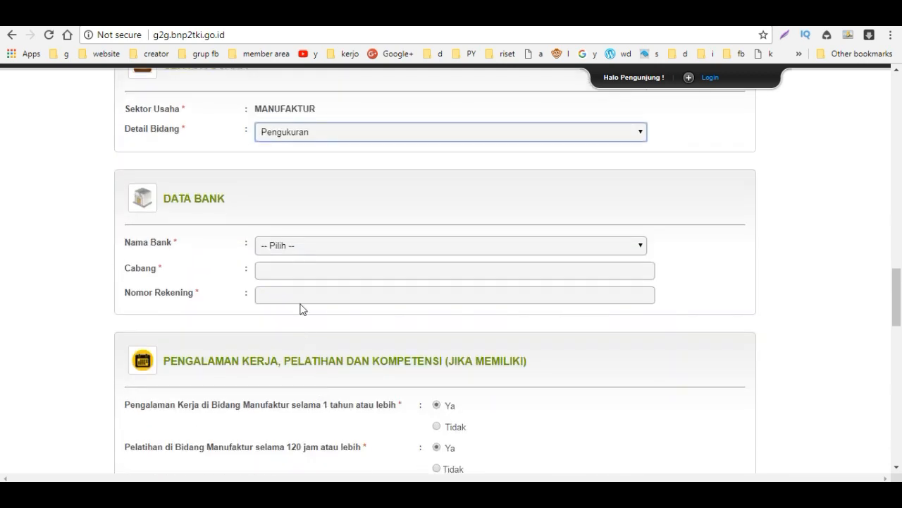
{"action": "left_click", "coordinate": [303, 245]}
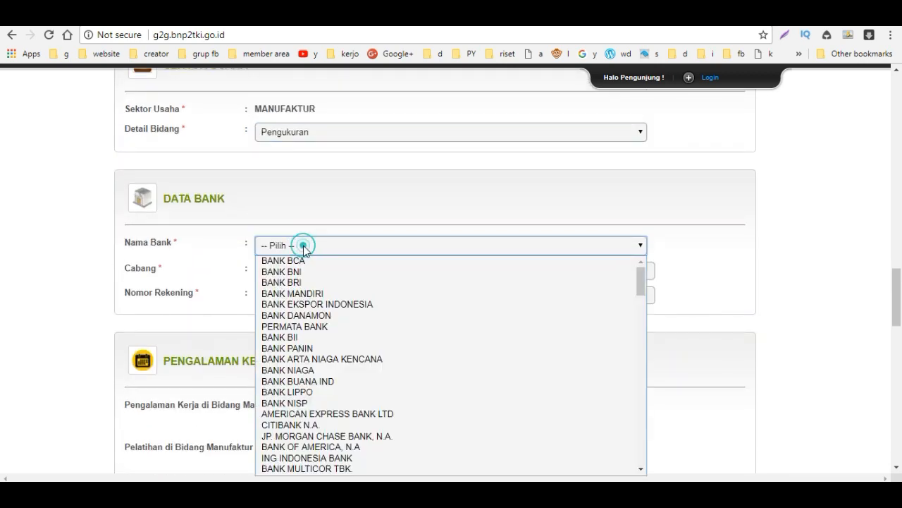
{"action": "left_click", "coordinate": [270, 276]}
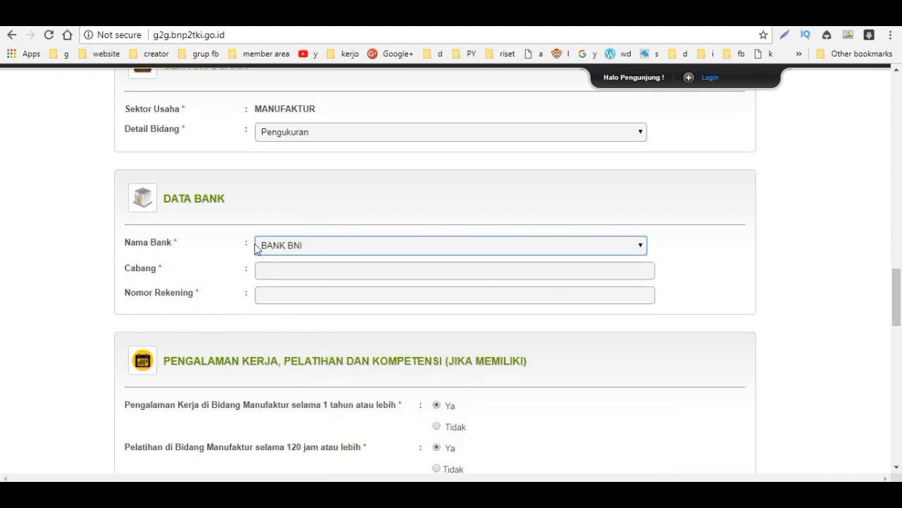
{"action": "left_click", "coordinate": [291, 268]}
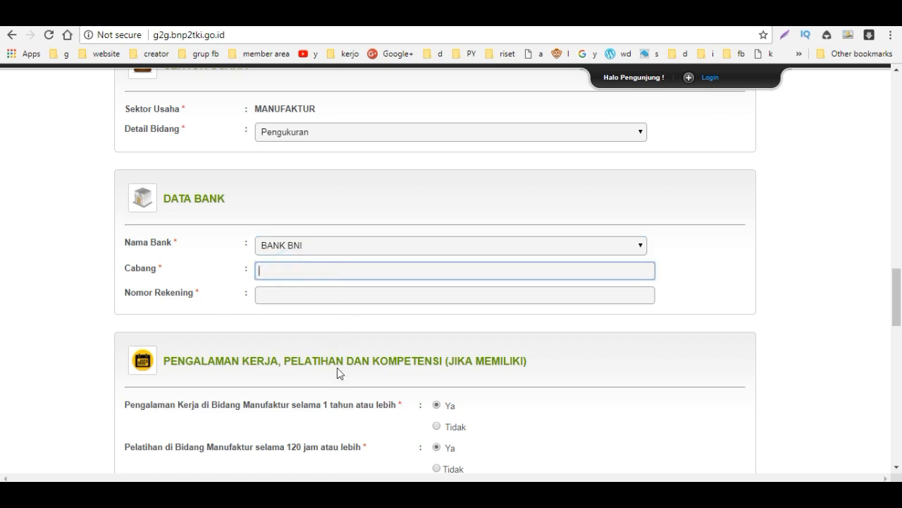
{"action": "scroll", "coordinate": [337, 367], "scroll_direction": "down", "scroll_amount": 2}
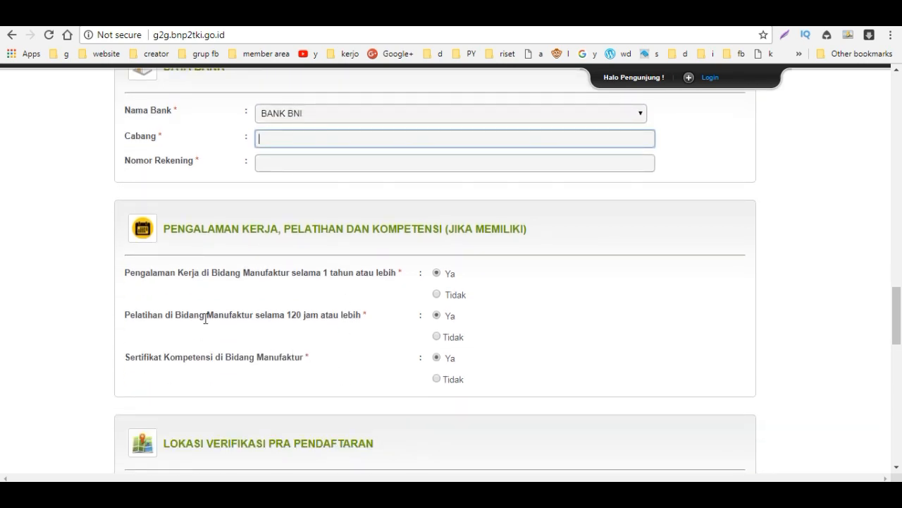
Step: Complete the bank account number and scroll down to Lokasi Verifikasi Pra Pendaftaran
{"action": "left_click", "coordinate": [283, 164]}
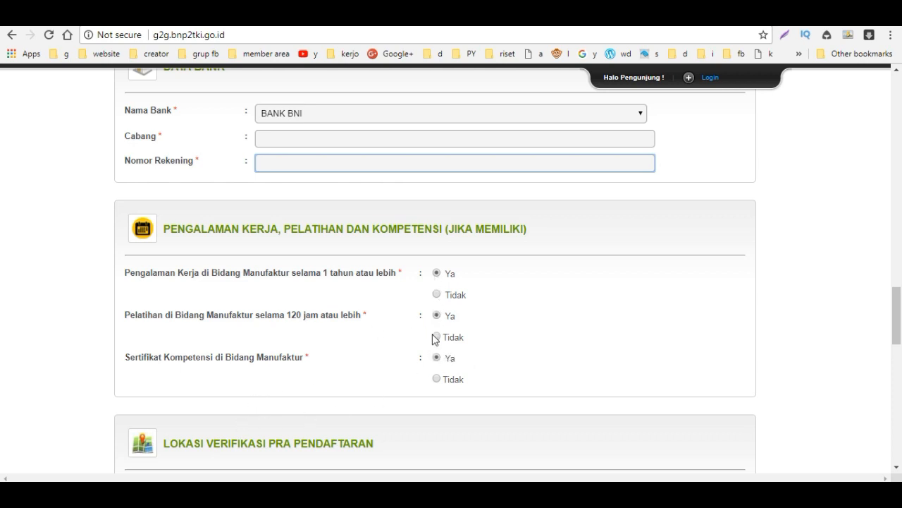
{"action": "scroll", "coordinate": [430, 406], "scroll_direction": "down", "scroll_amount": 2}
{"action": "scroll", "coordinate": [257, 409], "scroll_direction": "down", "scroll_amount": 1}
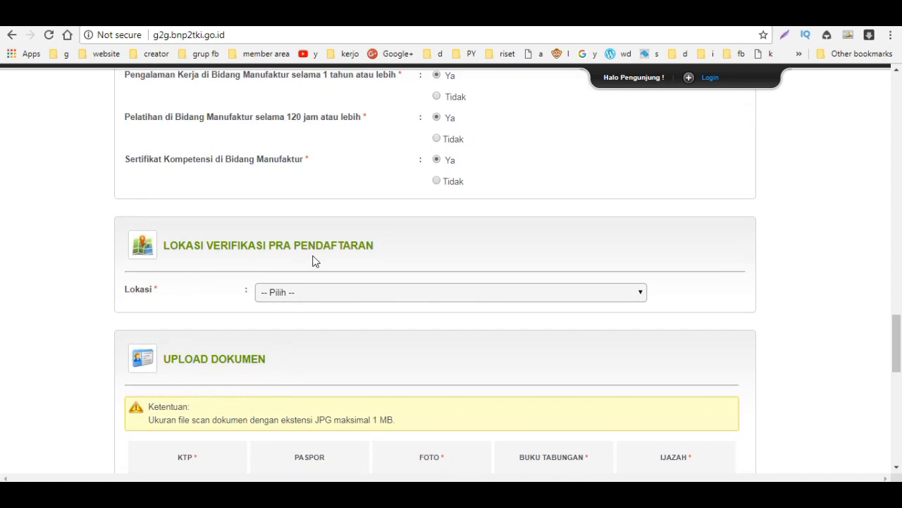
Step: Choose SEMARANG from the Lokasi dropdown as the verification location
{"action": "left_click", "coordinate": [335, 296]}
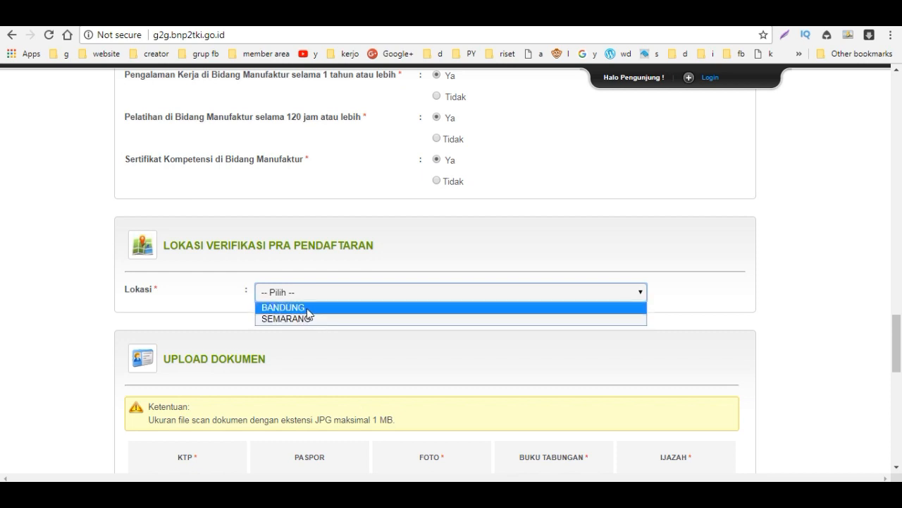
{"action": "left_click", "coordinate": [316, 319]}
{"action": "scroll", "coordinate": [325, 411], "scroll_direction": "down", "scroll_amount": 4}
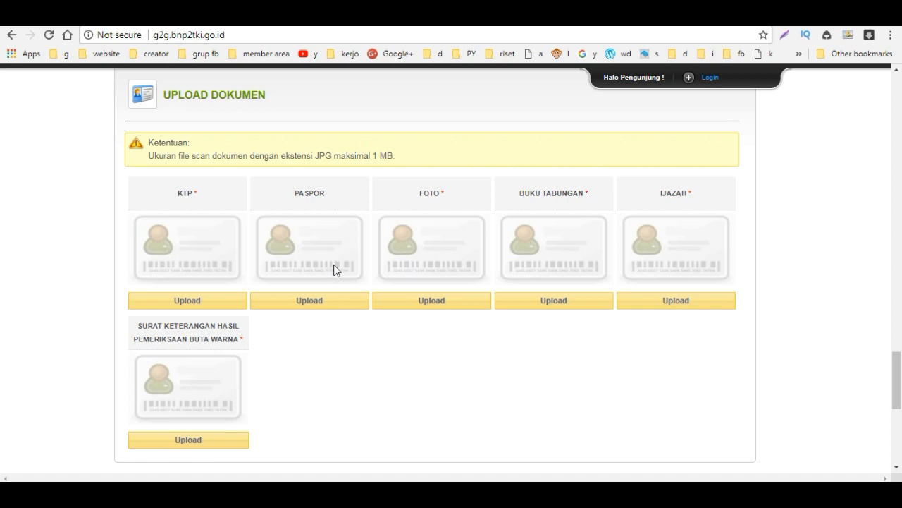
Step: Upload the KTP image from the scans folder on Local Disk (D:) into the KTP slot
{"action": "left_click", "coordinate": [178, 303]}
{"action": "left_click", "coordinate": [455, 221]}
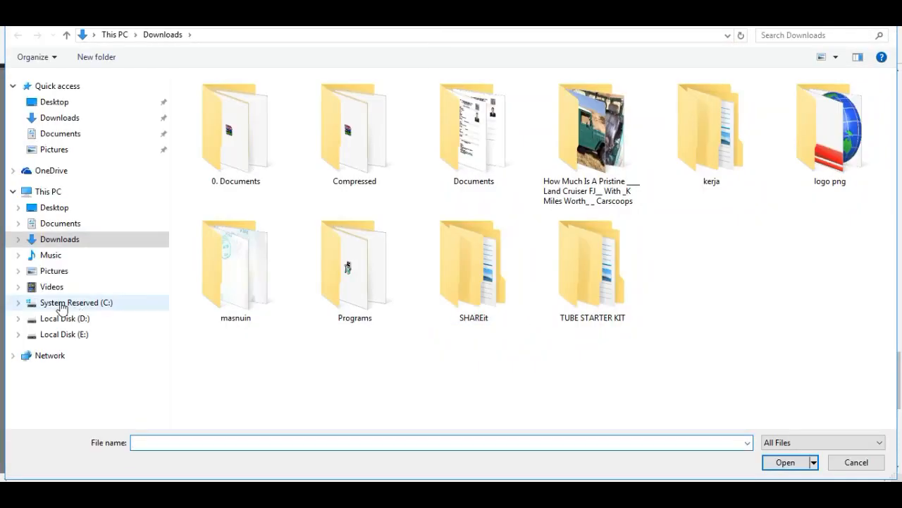
{"action": "left_click", "coordinate": [81, 318]}
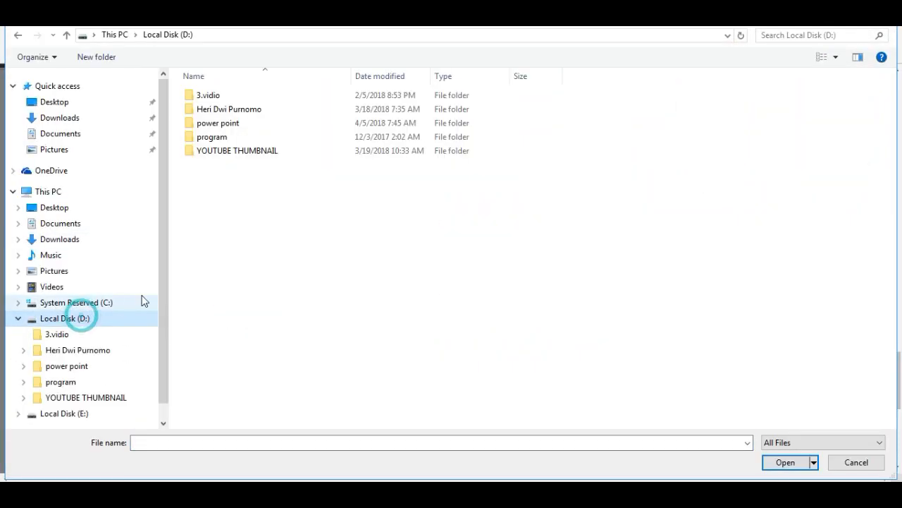
{"action": "double_click", "coordinate": [220, 111]}
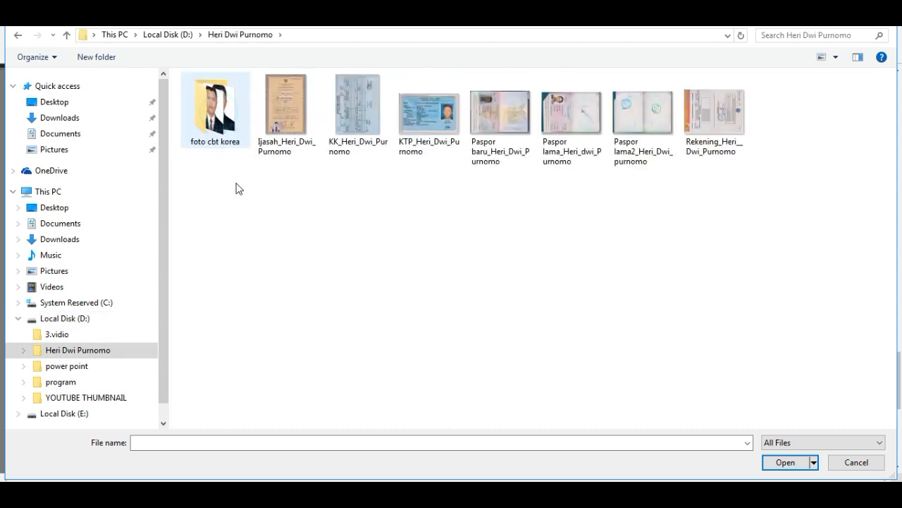
{"action": "left_click", "coordinate": [437, 124]}
{"action": "left_click", "coordinate": [788, 459]}
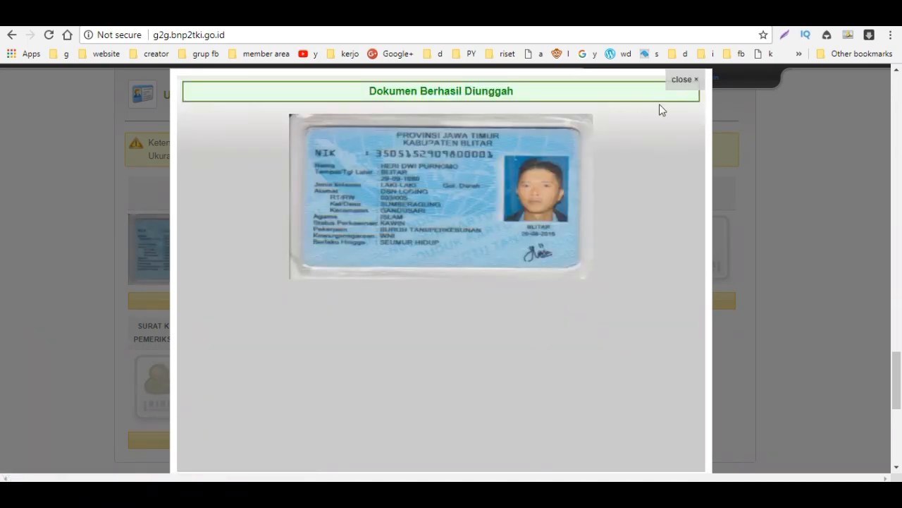
Step: Close the upload confirmation popup and go to the Syarat Pendaftaran list near Daftar
{"action": "left_click", "coordinate": [684, 79]}
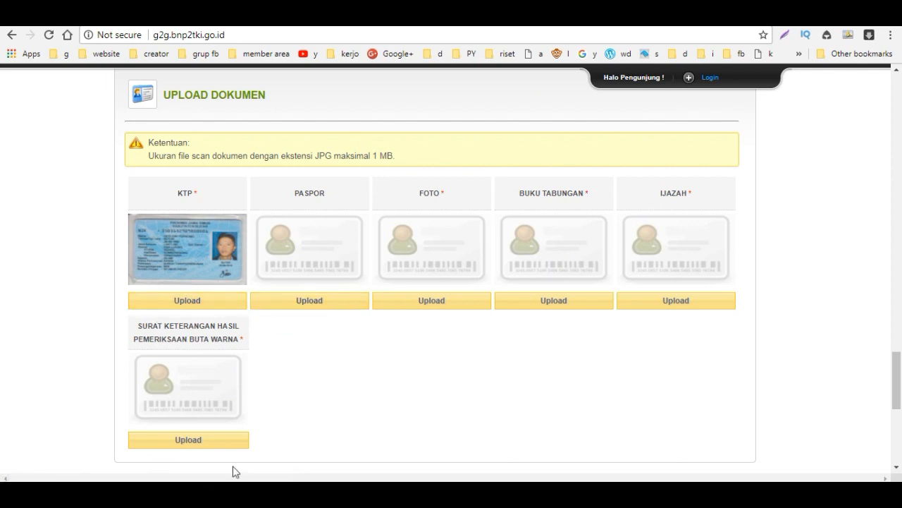
{"action": "scroll", "coordinate": [324, 410], "scroll_direction": "down", "scroll_amount": 2}
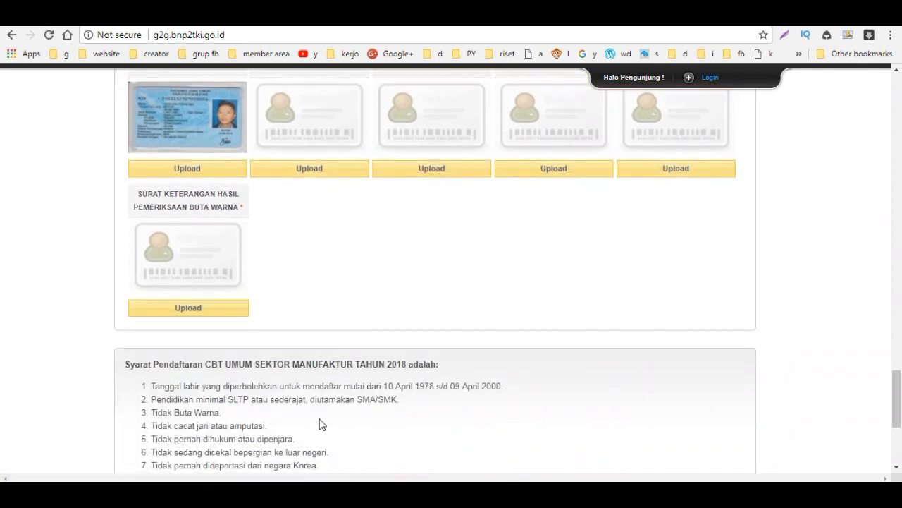
{"action": "scroll", "coordinate": [195, 359], "scroll_direction": "down", "scroll_amount": 2}
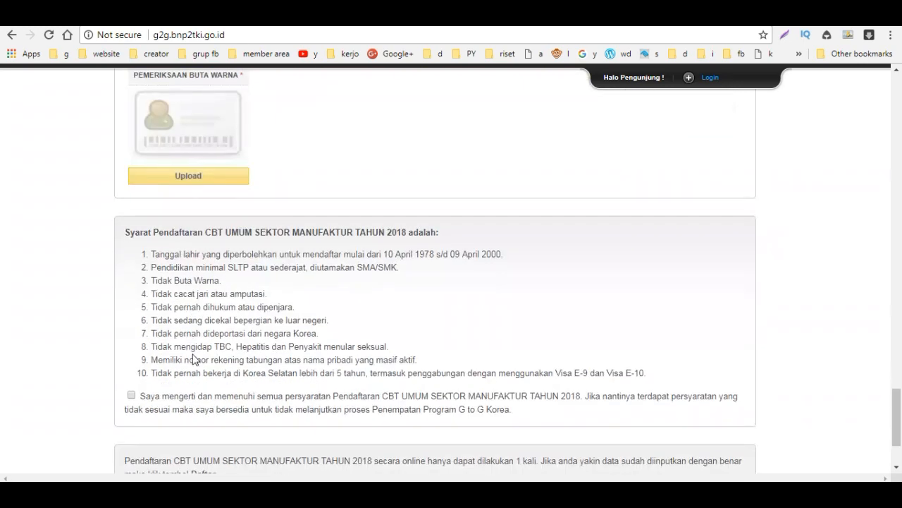
{"action": "scroll", "coordinate": [195, 360], "scroll_direction": "down", "scroll_amount": 2}
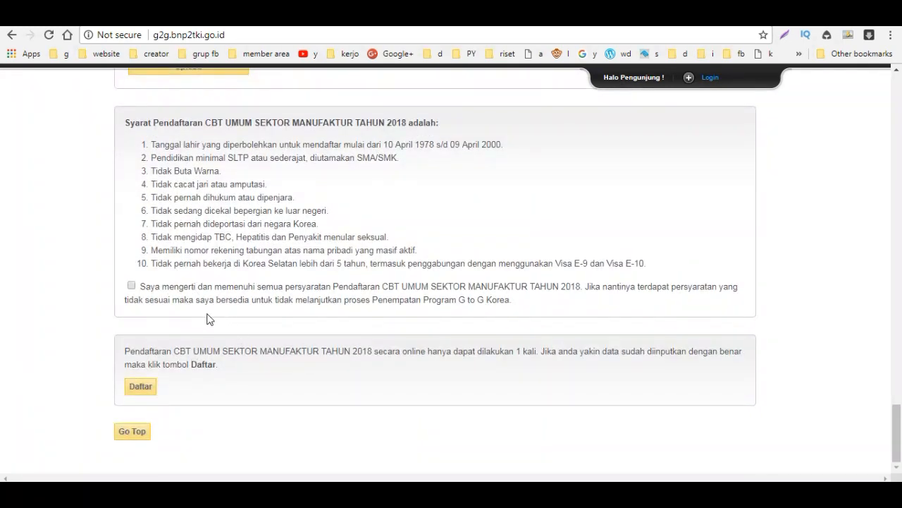
{"action": "scroll", "coordinate": [208, 318], "scroll_direction": "up", "scroll_amount": 3}
{"action": "scroll", "coordinate": [169, 330], "scroll_direction": "down", "scroll_amount": 3}
Step: Scroll through the personal, parents', bank, location and KTP sections to check every entry
{"action": "scroll", "coordinate": [479, 346], "scroll_direction": "up", "scroll_amount": 6}
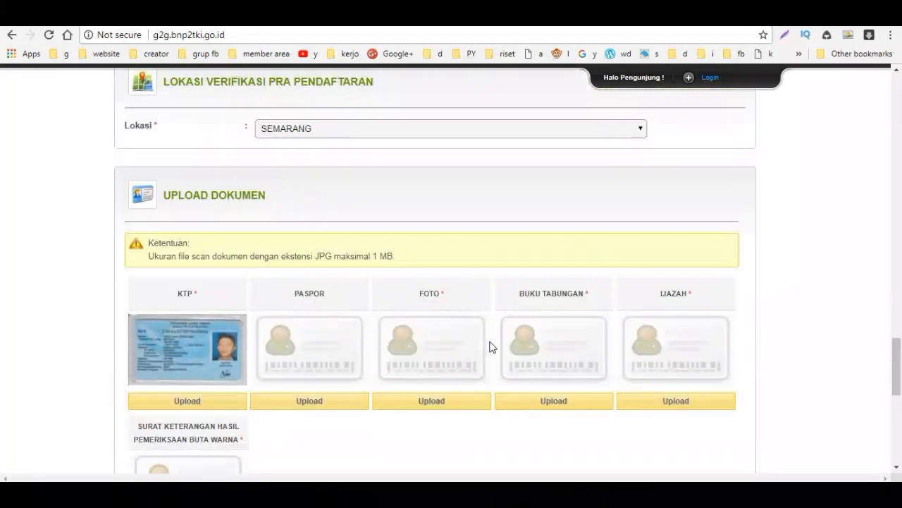
{"action": "scroll", "coordinate": [492, 346], "scroll_direction": "up", "scroll_amount": 20}
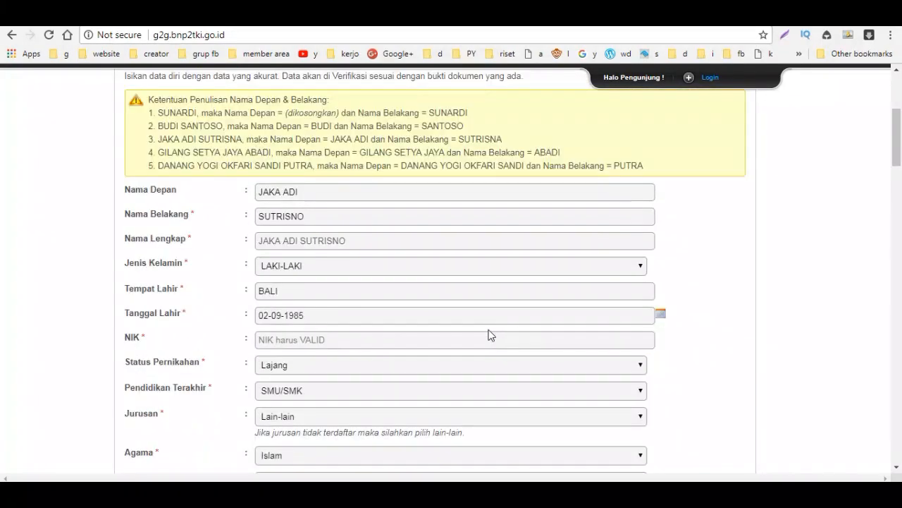
{"action": "scroll", "coordinate": [492, 335], "scroll_direction": "up", "scroll_amount": 3}
{"action": "scroll", "coordinate": [335, 317], "scroll_direction": "down", "scroll_amount": 4}
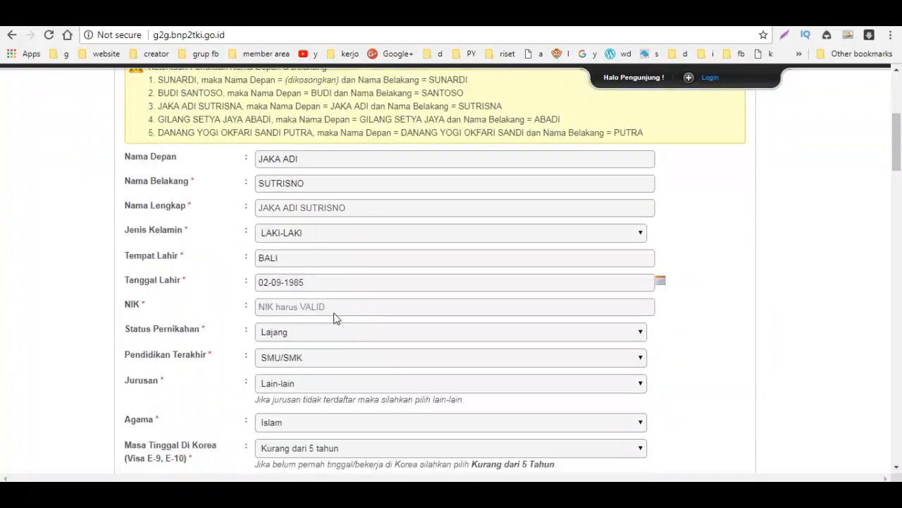
{"action": "scroll", "coordinate": [334, 317], "scroll_direction": "down", "scroll_amount": 3}
{"action": "scroll", "coordinate": [334, 313], "scroll_direction": "down", "scroll_amount": 4}
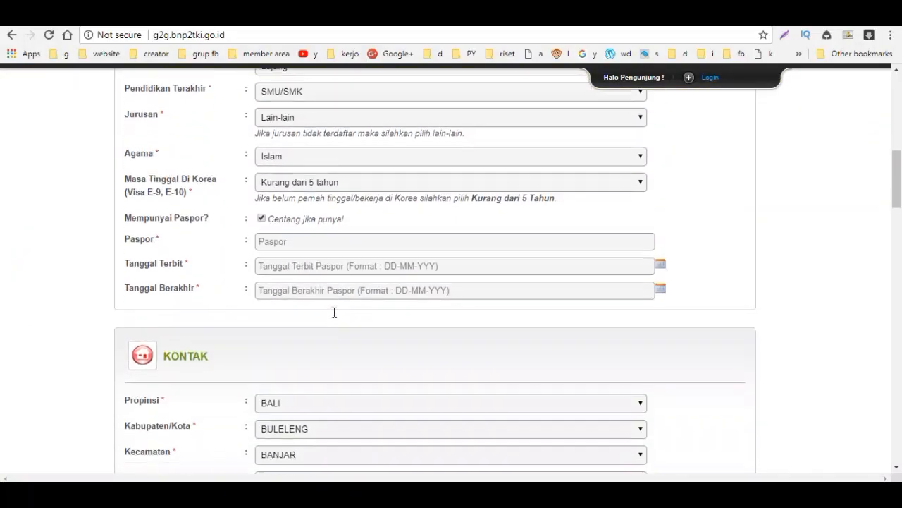
{"action": "scroll", "coordinate": [334, 311], "scroll_direction": "down", "scroll_amount": 12}
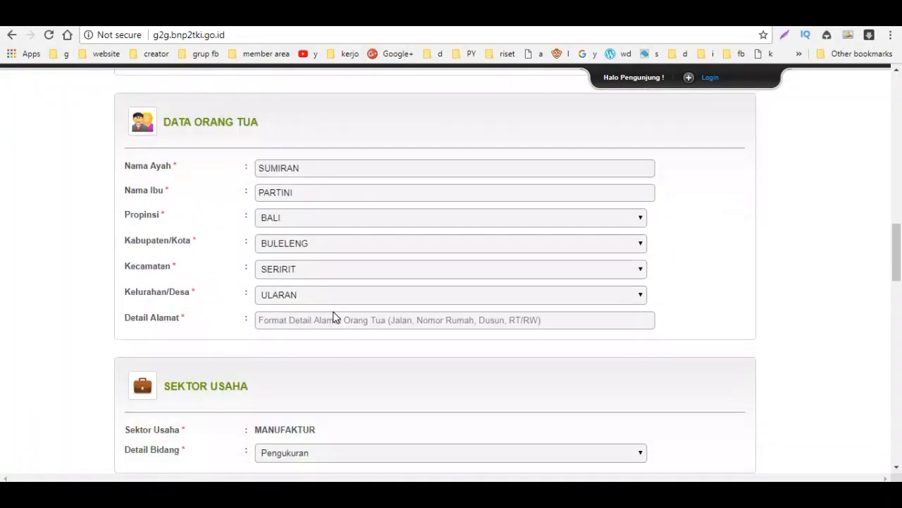
{"action": "scroll", "coordinate": [335, 317], "scroll_direction": "down", "scroll_amount": 5}
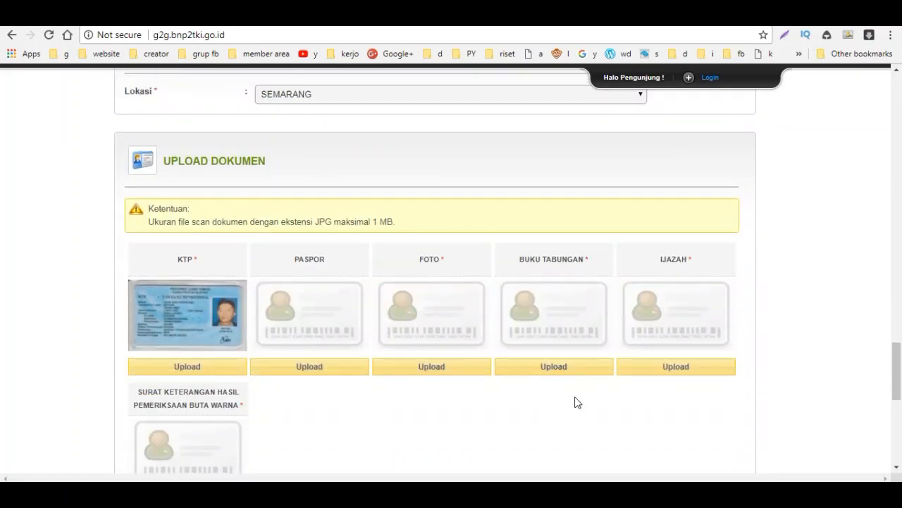
{"action": "scroll", "coordinate": [574, 399], "scroll_direction": "down", "scroll_amount": 4}
{"action": "scroll", "coordinate": [567, 390], "scroll_direction": "down", "scroll_amount": 3}
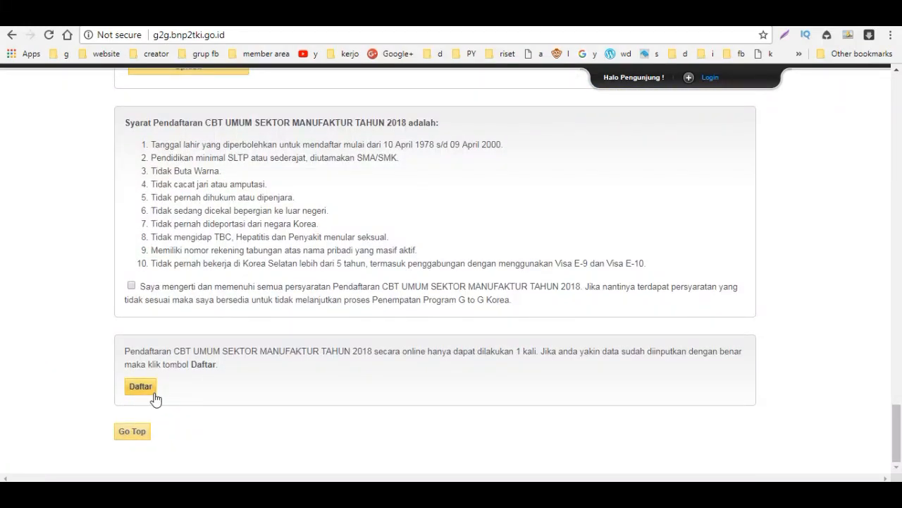
{"action": "scroll", "coordinate": [353, 337], "scroll_direction": "up", "scroll_amount": 8}
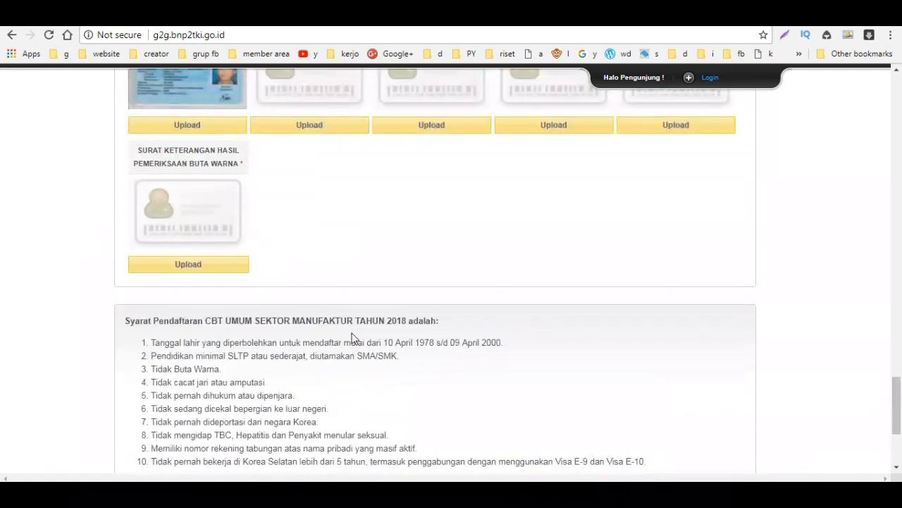
{"action": "scroll", "coordinate": [351, 333], "scroll_direction": "up", "scroll_amount": 20}
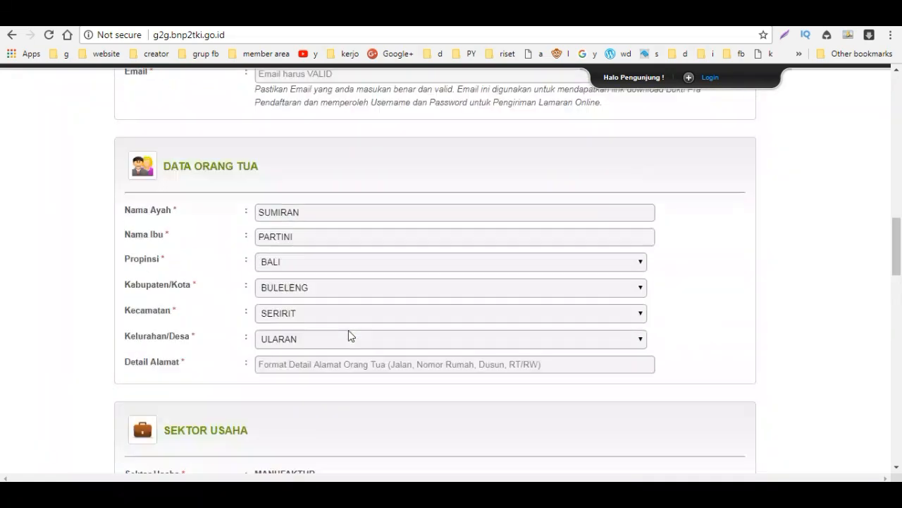
{"action": "scroll", "coordinate": [349, 333], "scroll_direction": "up", "scroll_amount": 15}
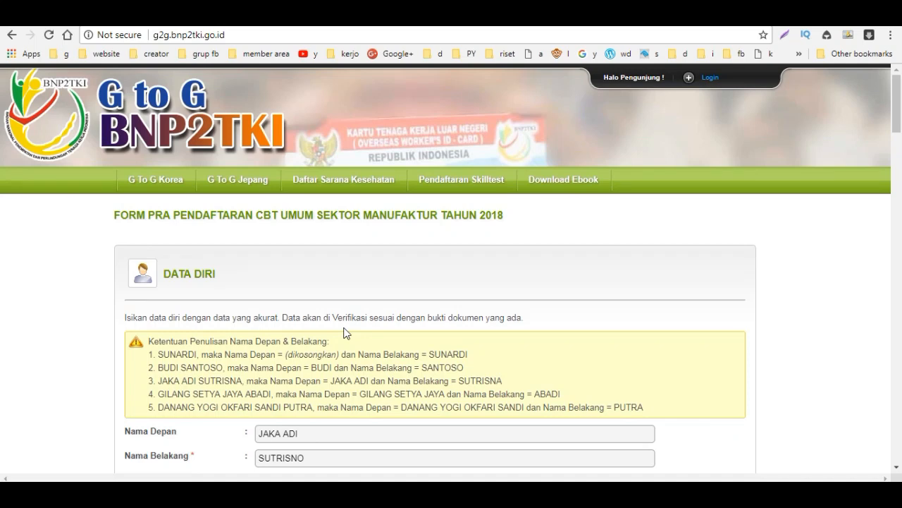
{"action": "scroll", "coordinate": [345, 333], "scroll_direction": "down", "scroll_amount": 2}
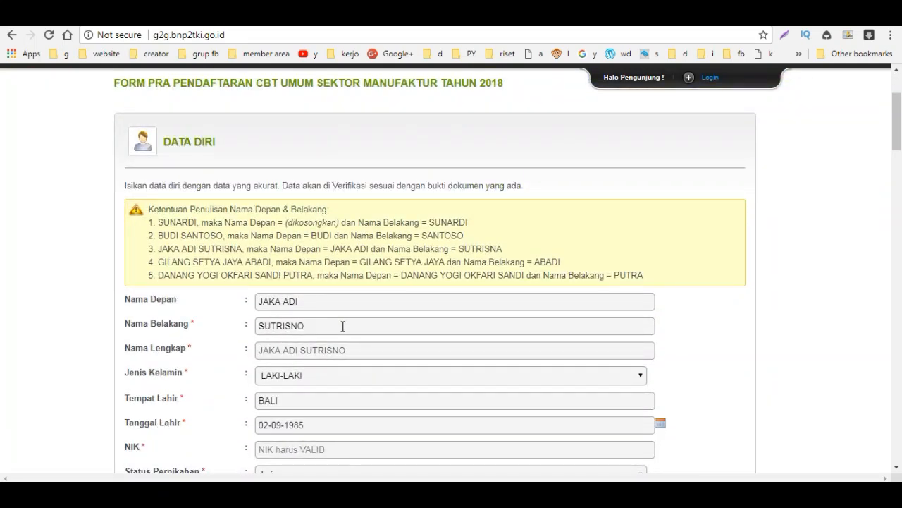